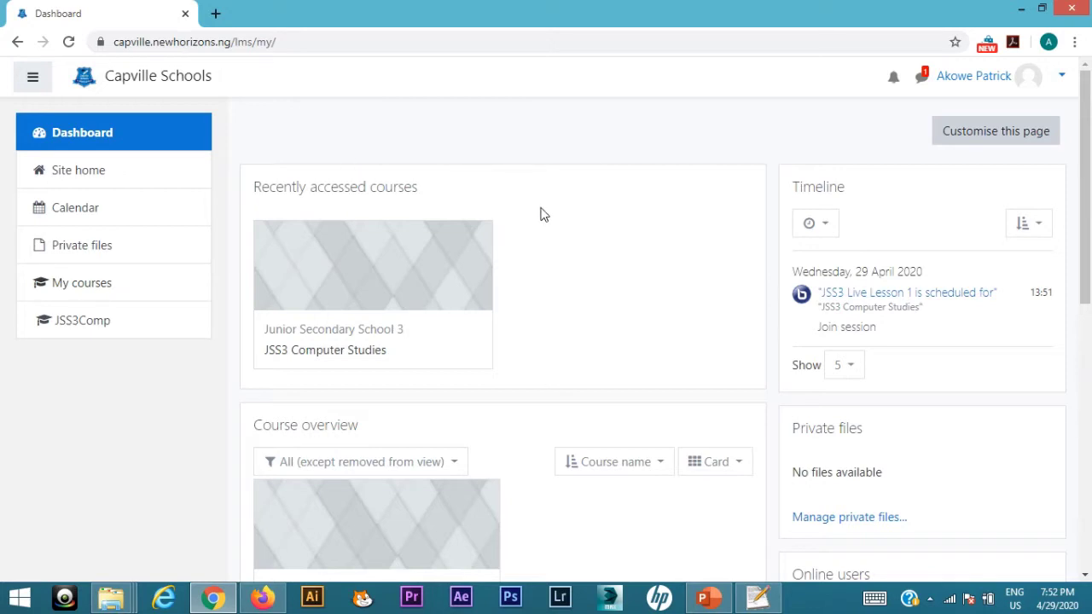
- Open the JSS3 Computer Studies (JSS3Comp) course page from the sidebar
click(83, 325)
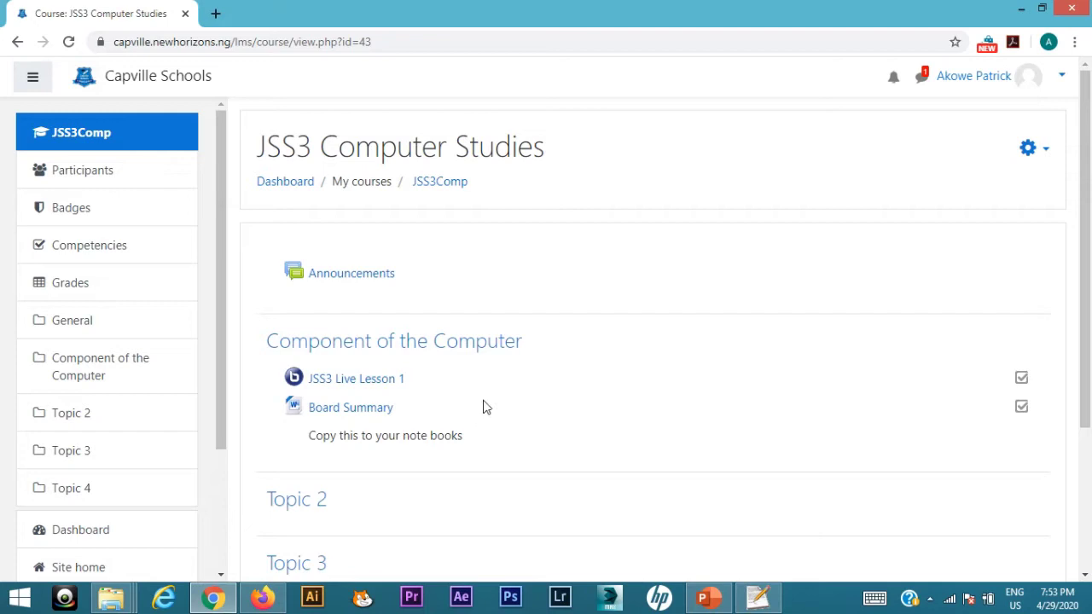
- Turn course editing on and add a Quiz activity under Component of the Computer
click(1043, 151)
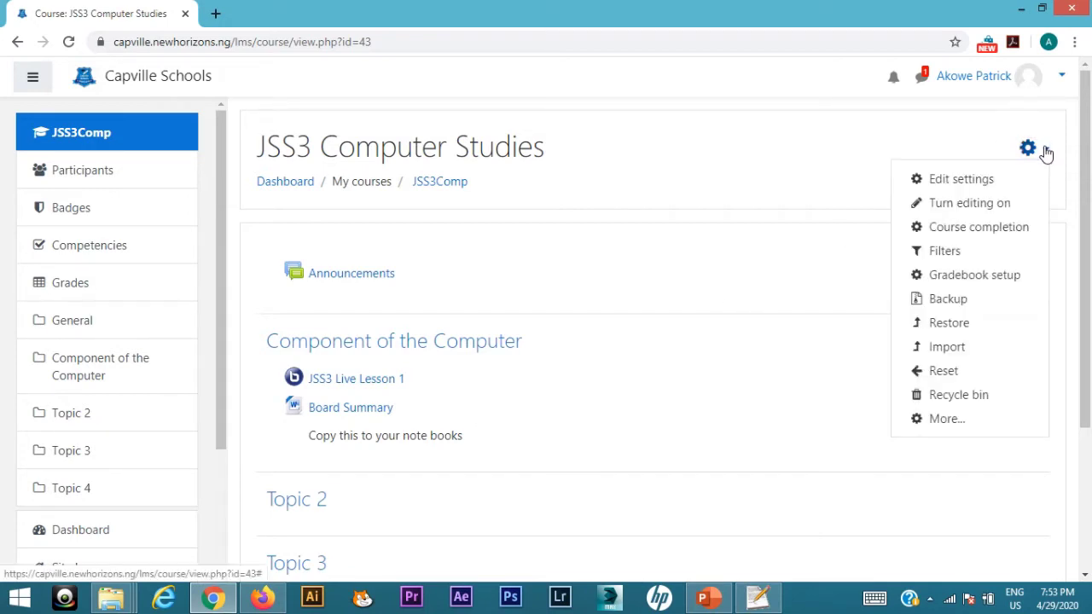
click(985, 206)
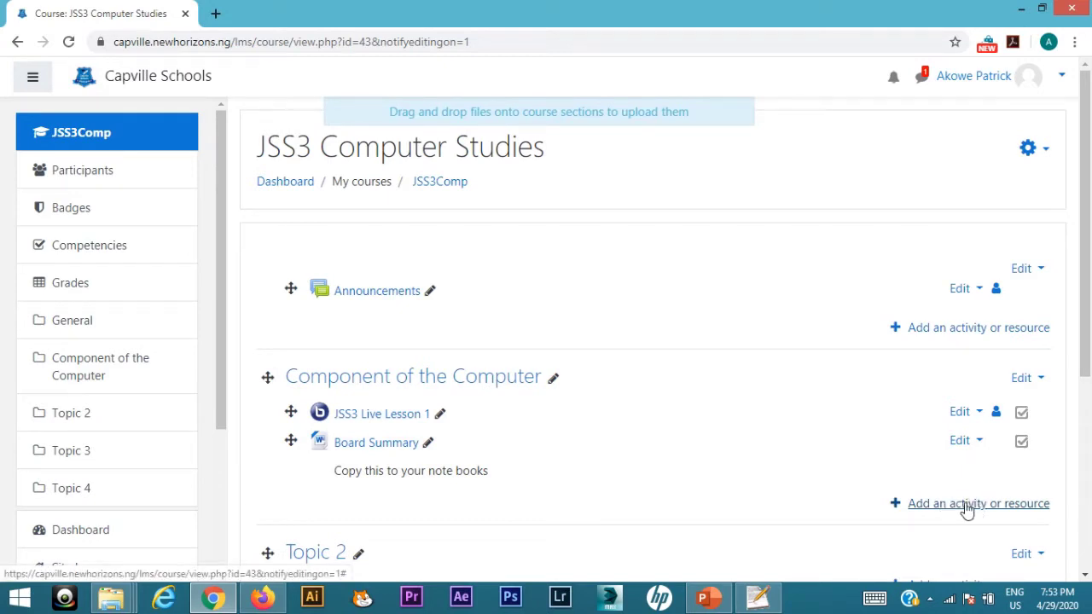
click(965, 505)
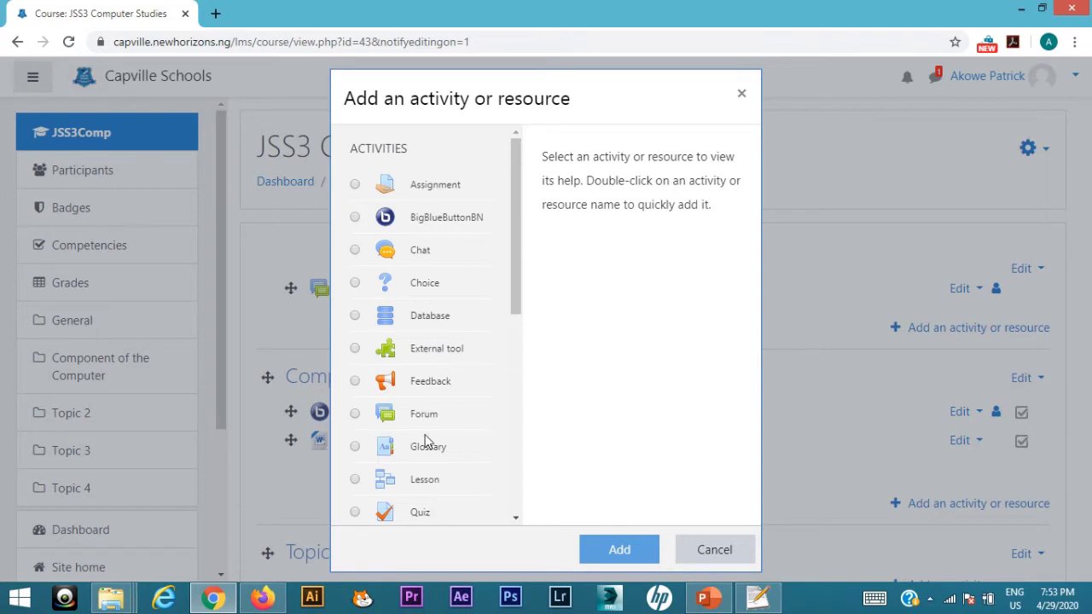
click(421, 514)
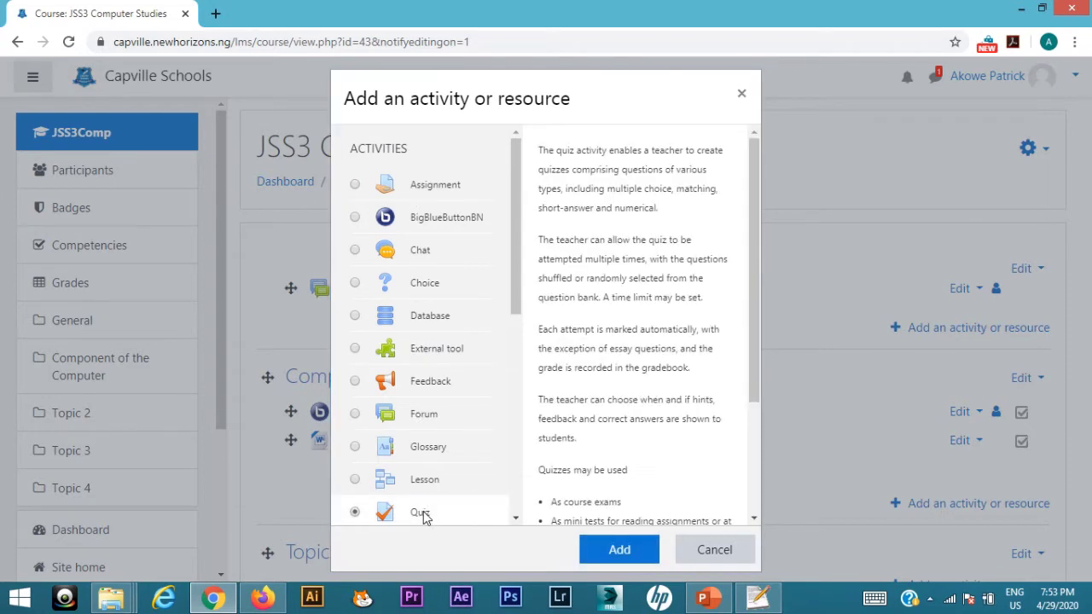
click(627, 551)
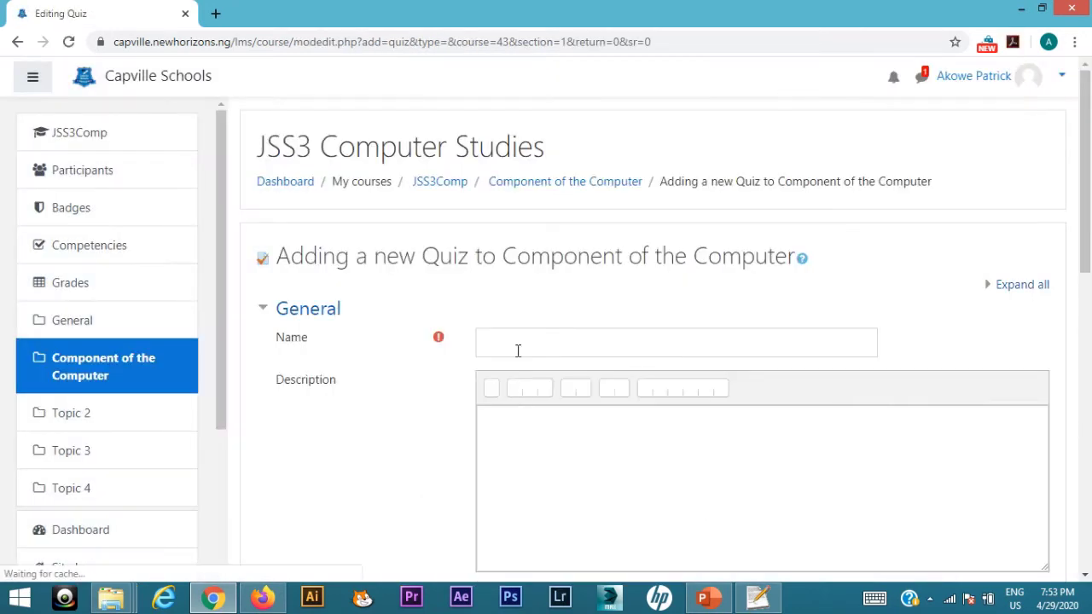
- Enter 'Quiz' as the quiz name and 'Attempt all questions' as its description
click(518, 340)
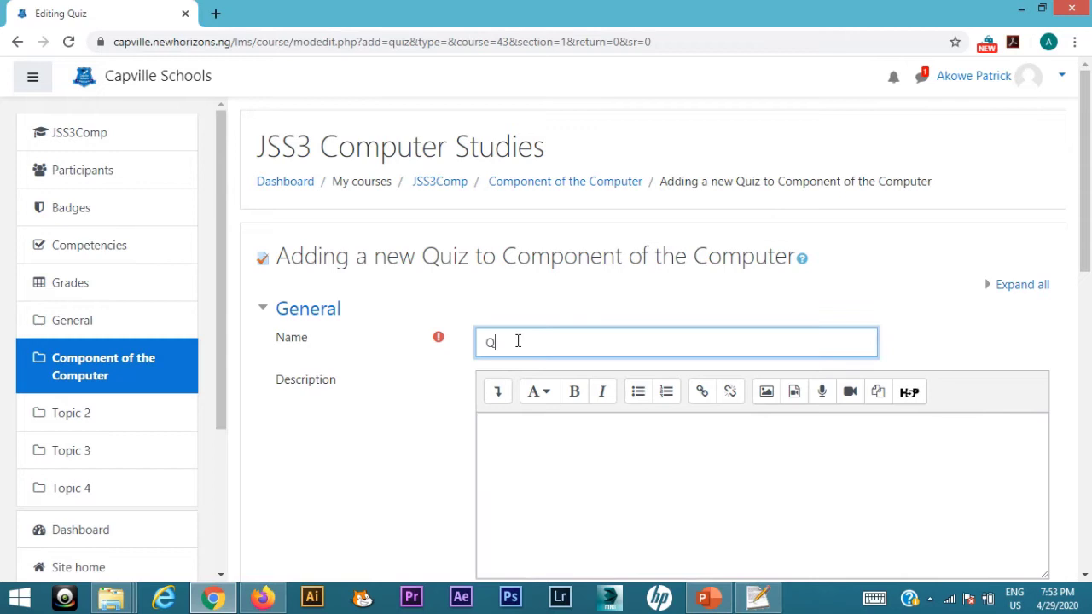
text(Quiz -)
click(515, 436)
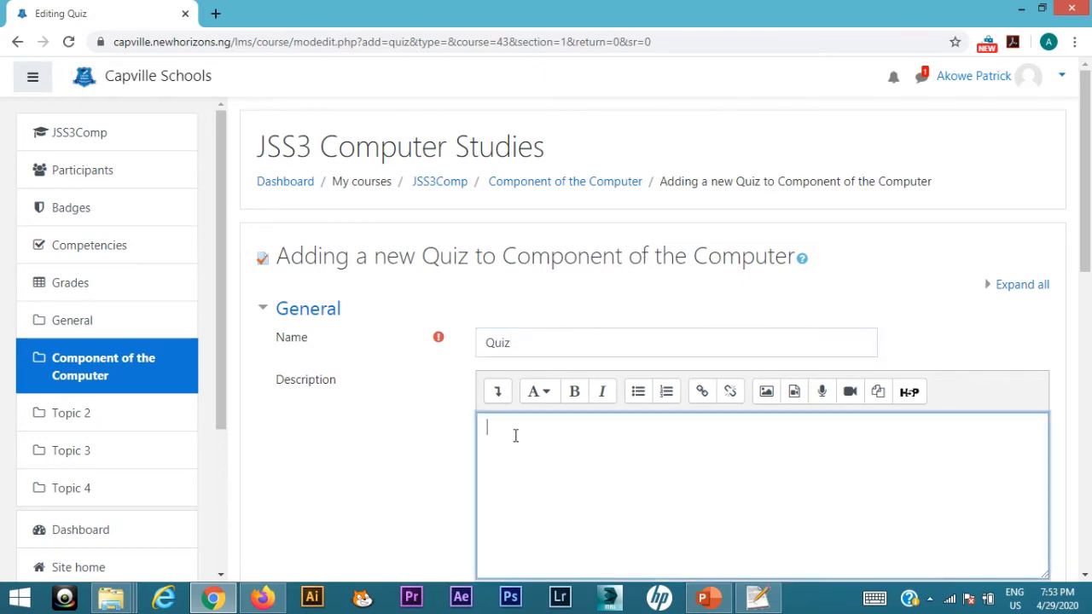
text(Attempt all questions)
- Under Timing, enable Open the quiz on 29 April 2020, 19:53, then save and return to the course
scroll(429, 461, down, 4)
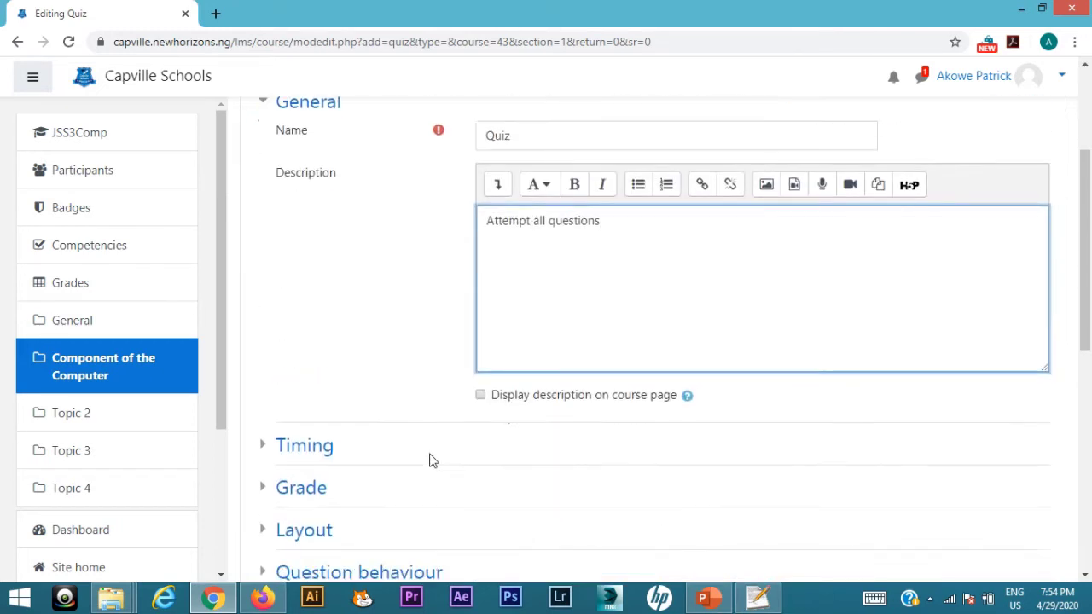
click(278, 336)
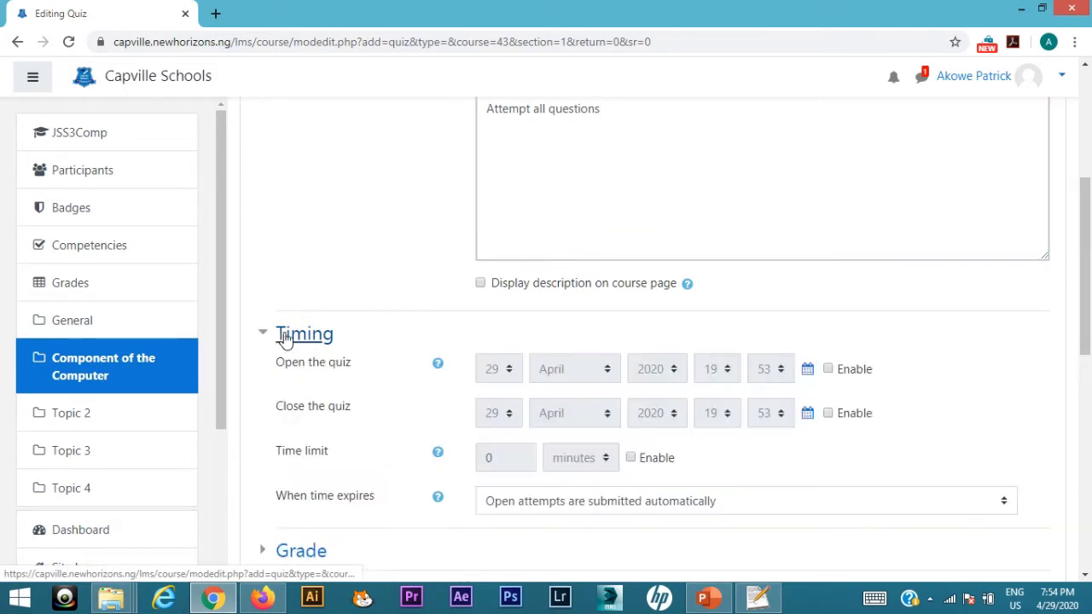
click(829, 370)
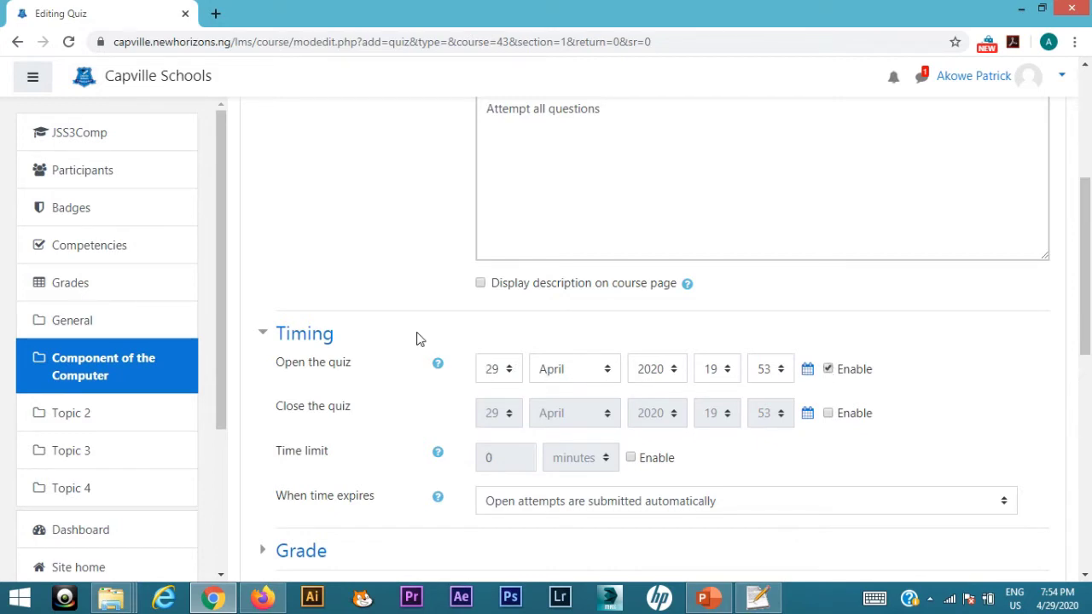
scroll(418, 338, down, 2)
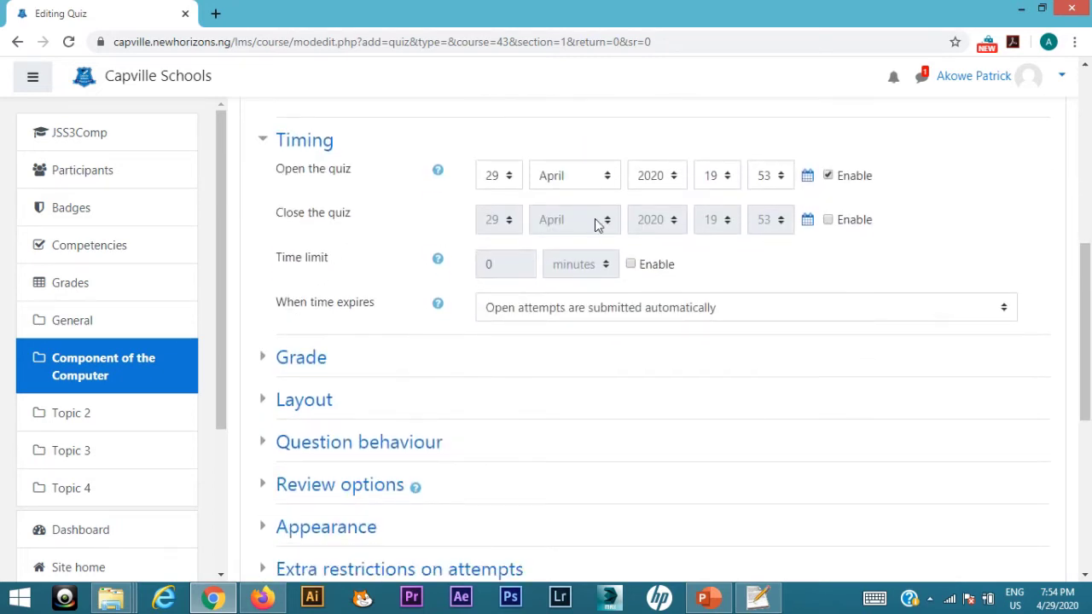
scroll(451, 353, down, 1)
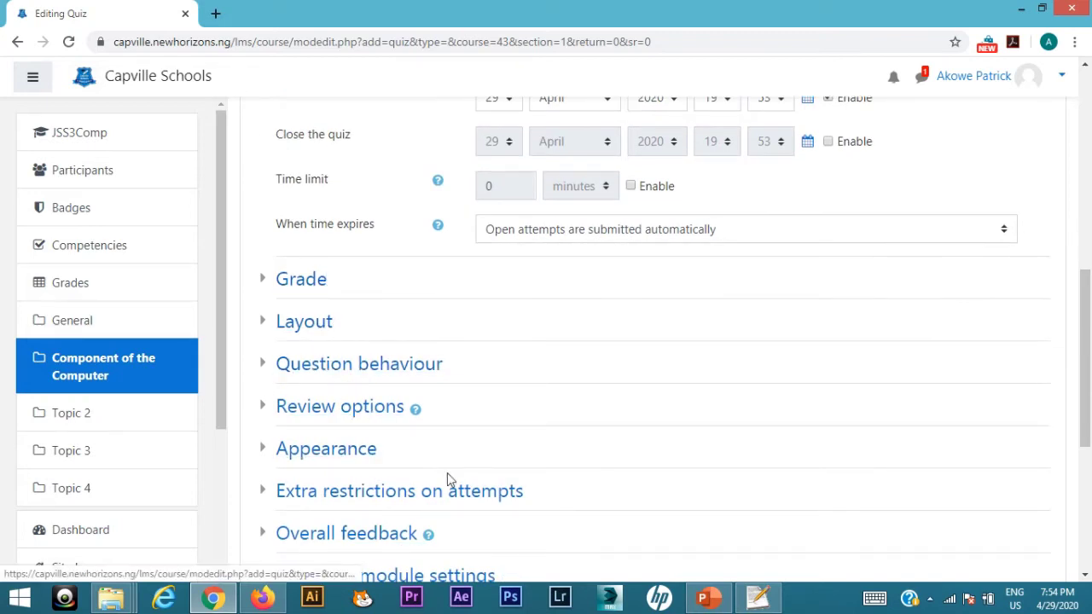
scroll(503, 482, down, 1)
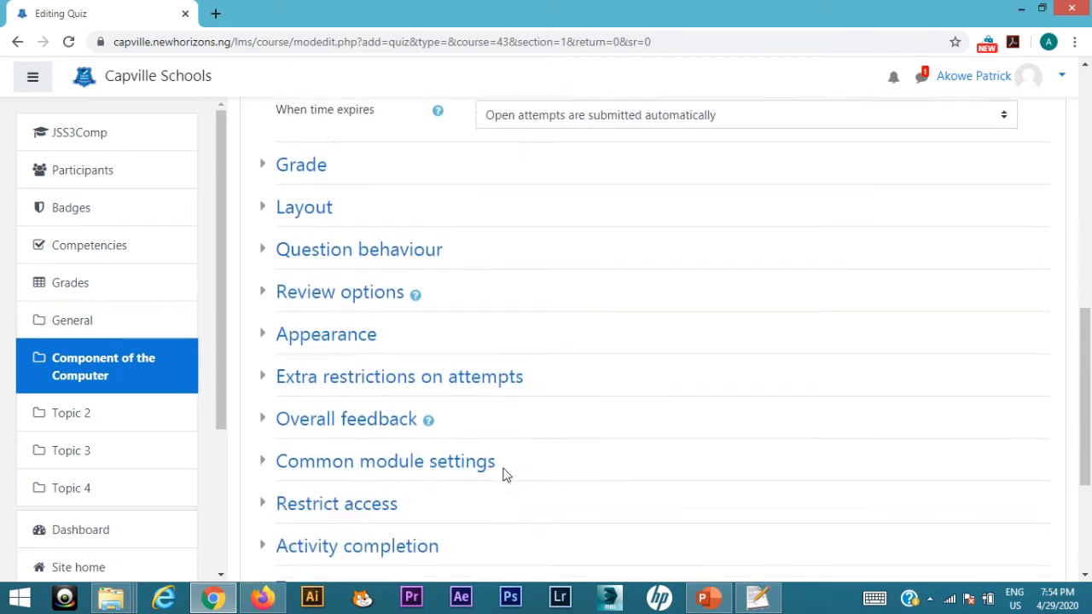
scroll(504, 475, down, 2)
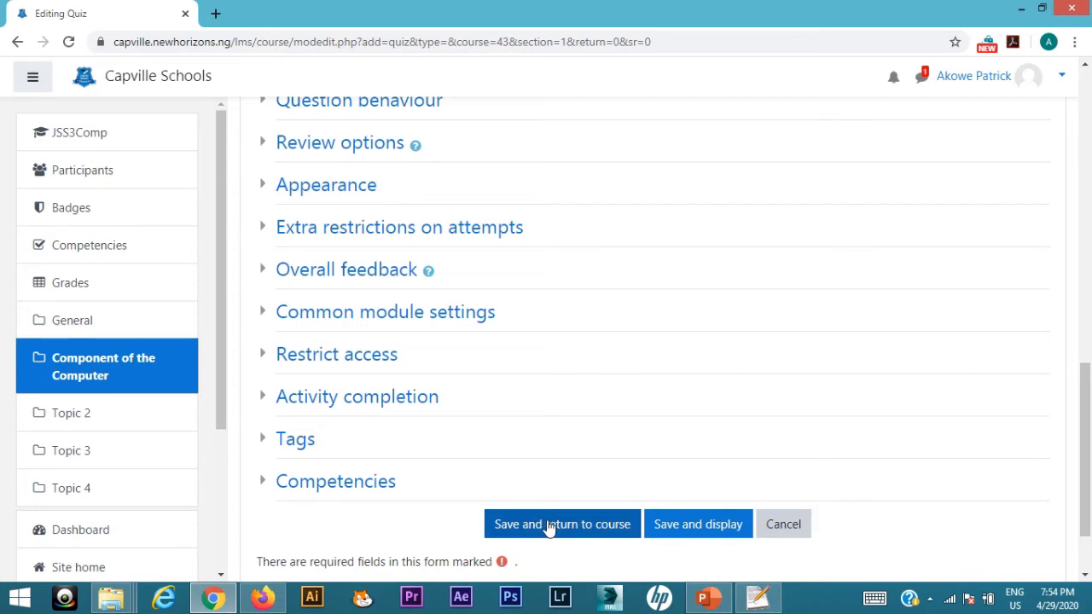
click(560, 526)
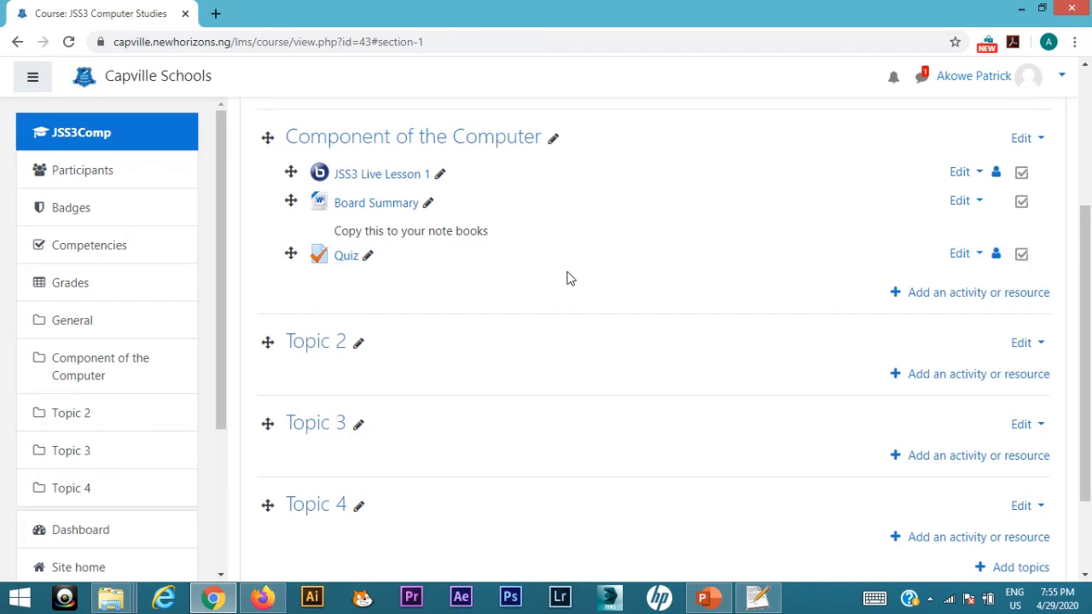
- Switch course editing off from the course administration gear menu
scroll(570, 279, up, 2)
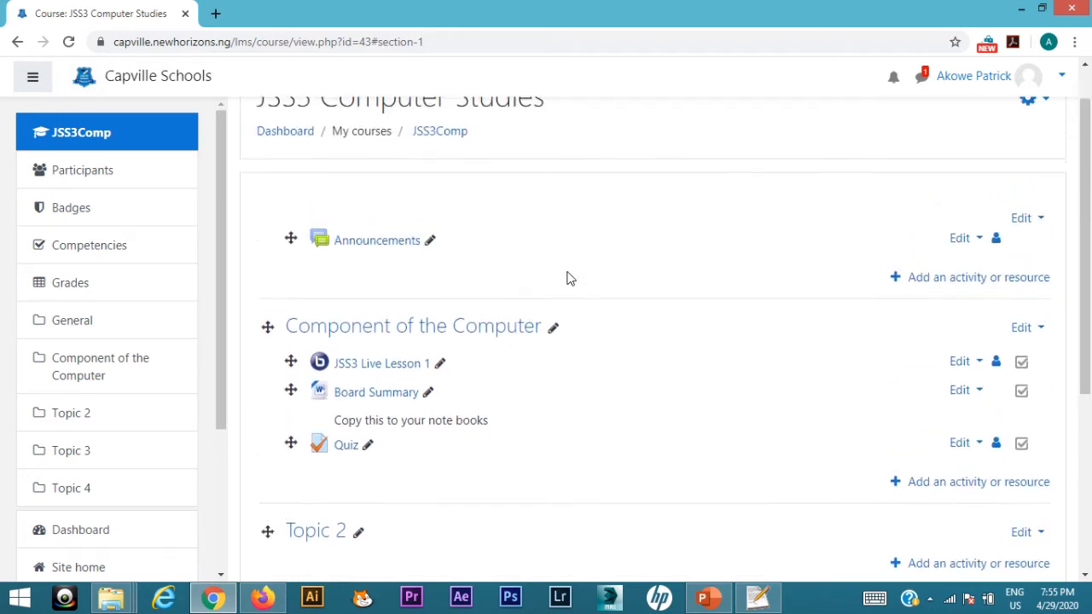
scroll(570, 279, up, 1)
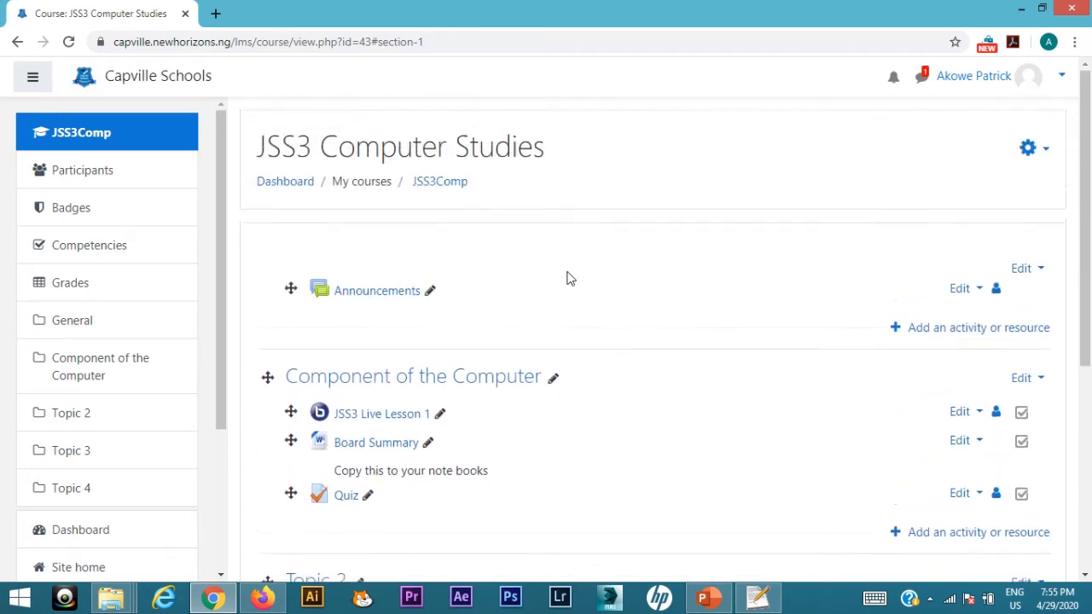
click(1049, 152)
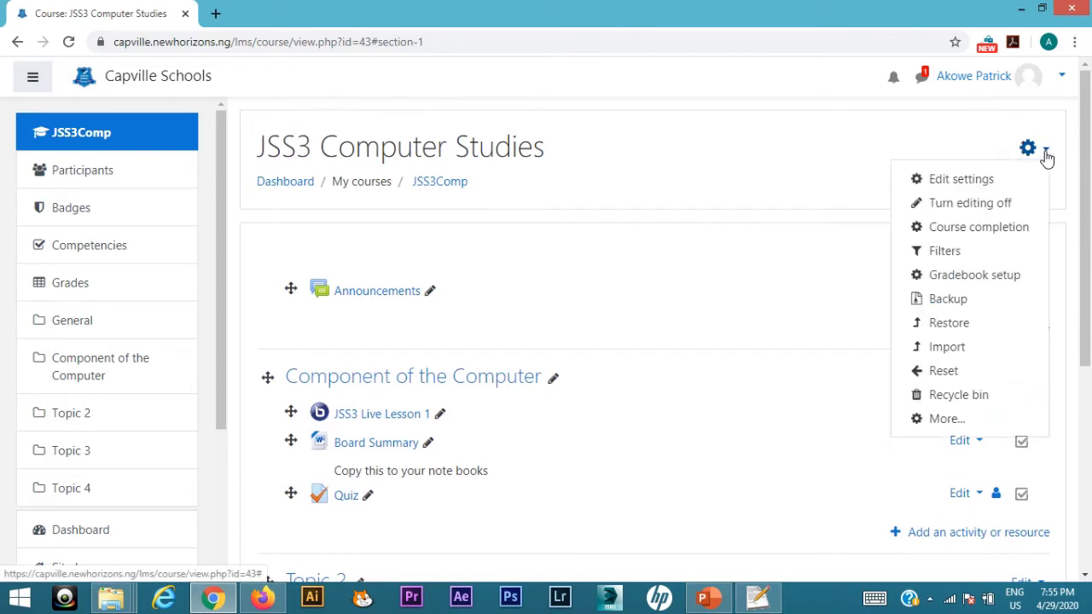
click(973, 205)
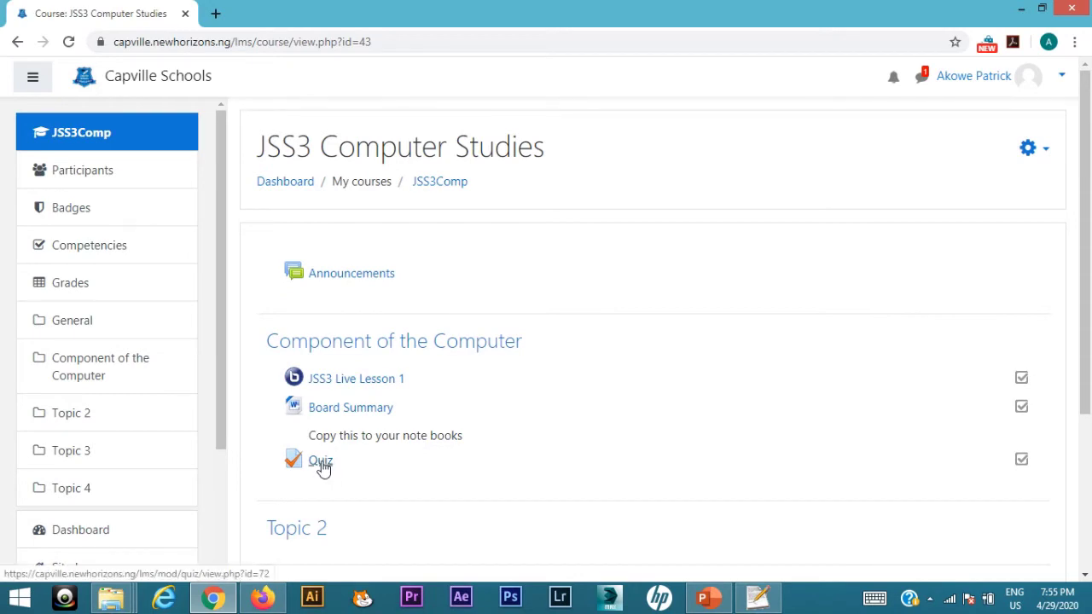
- Open Quiz, go to Edit quiz, and expand the Add menu on the empty question list
click(321, 462)
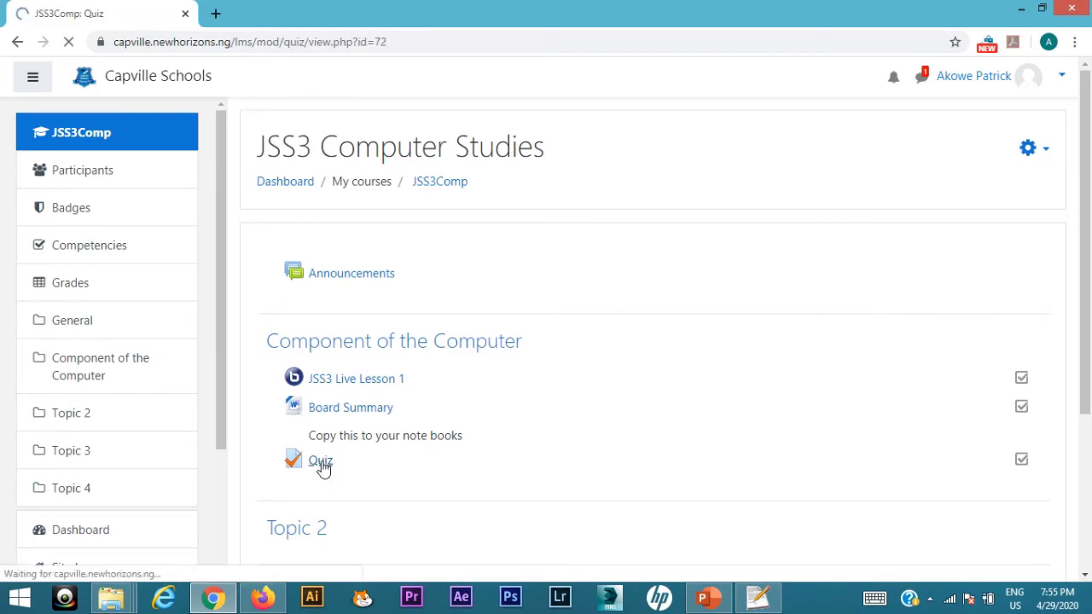
scroll(461, 410, down, 2)
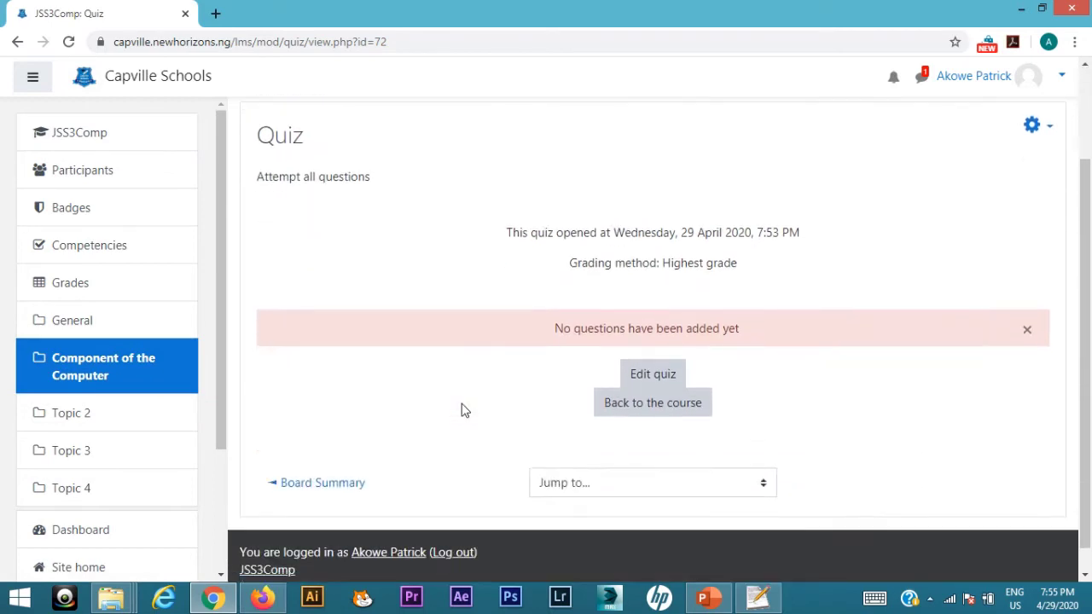
scroll(461, 411, up, 1)
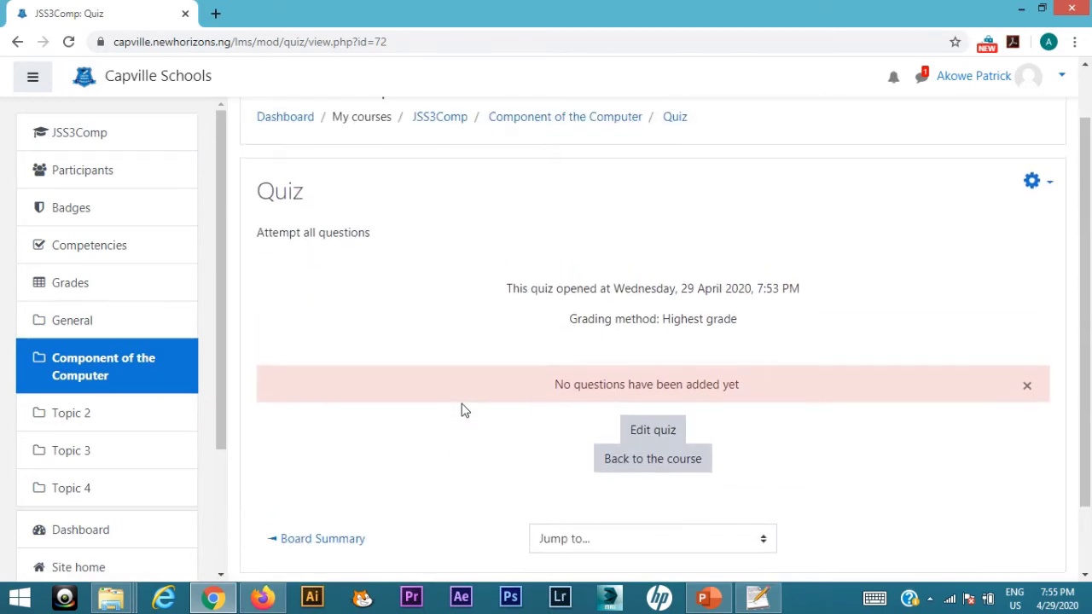
click(654, 431)
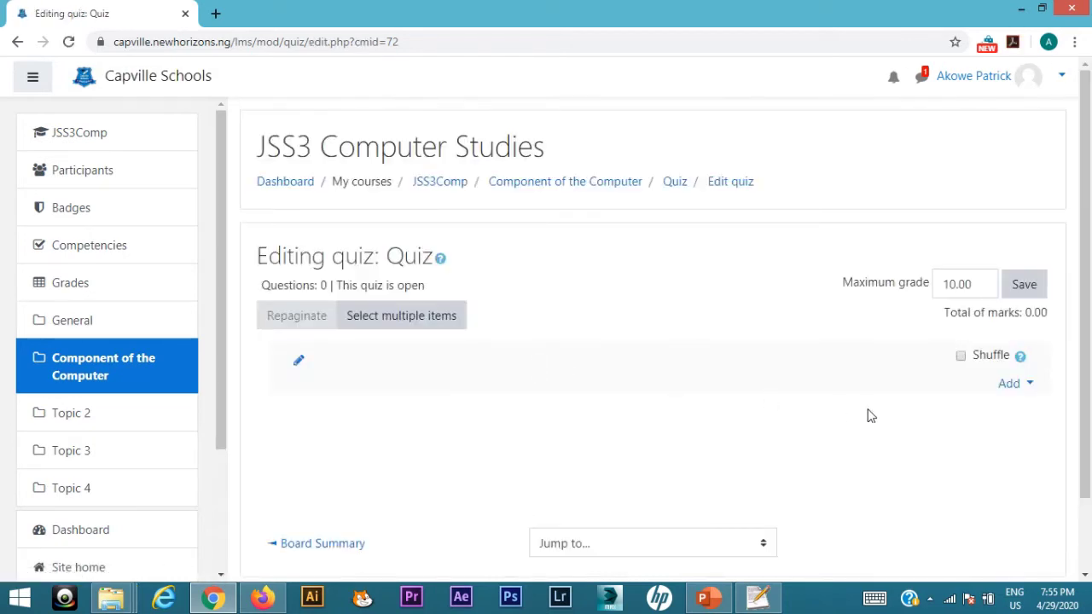
click(1031, 386)
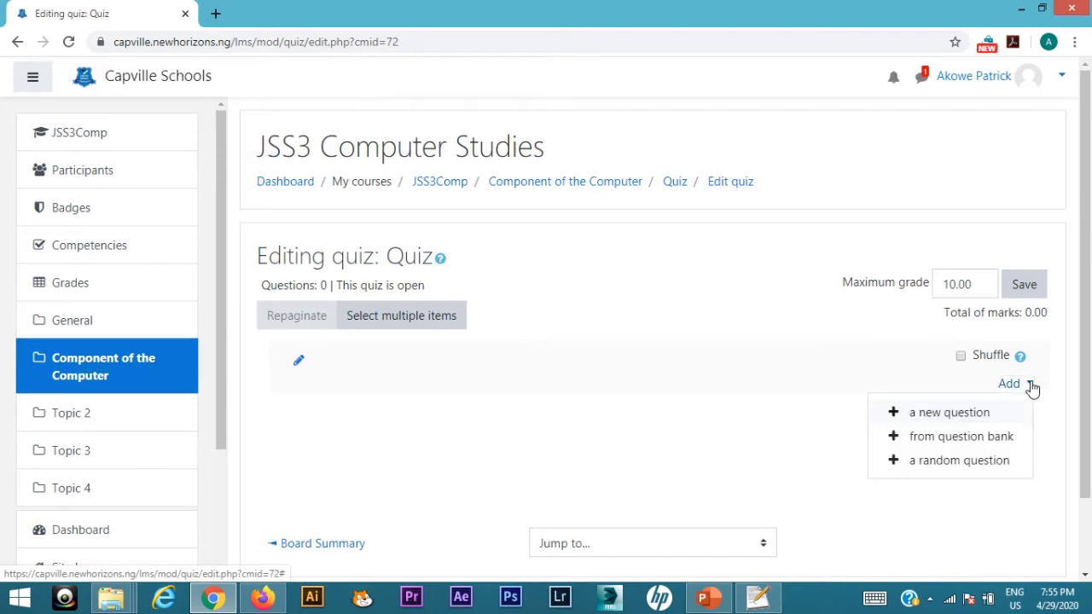
- Add a new Multiple choice question to the quiz
click(951, 413)
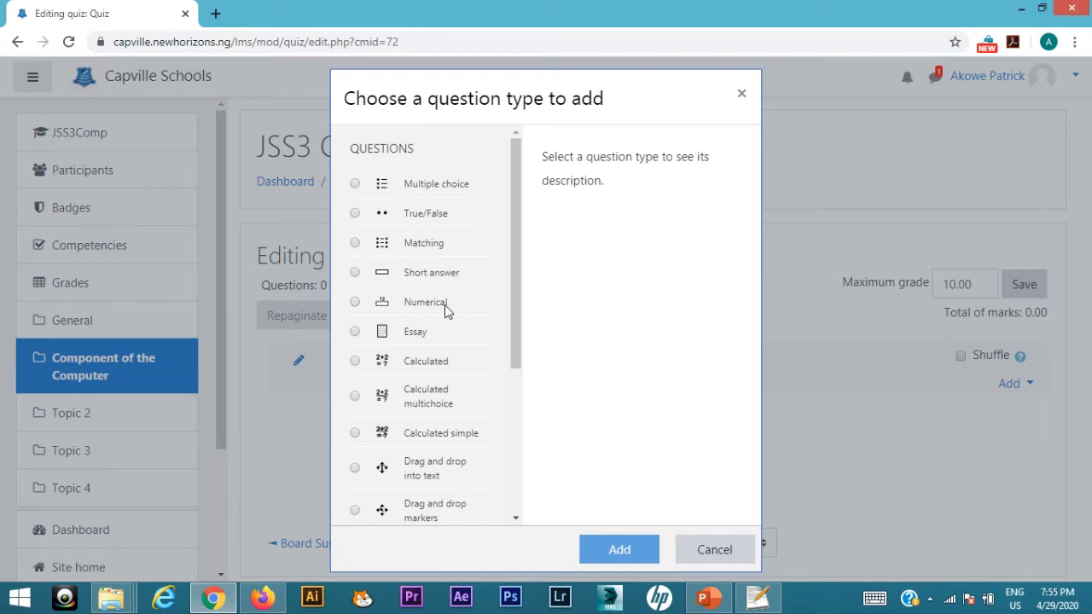
click(436, 188)
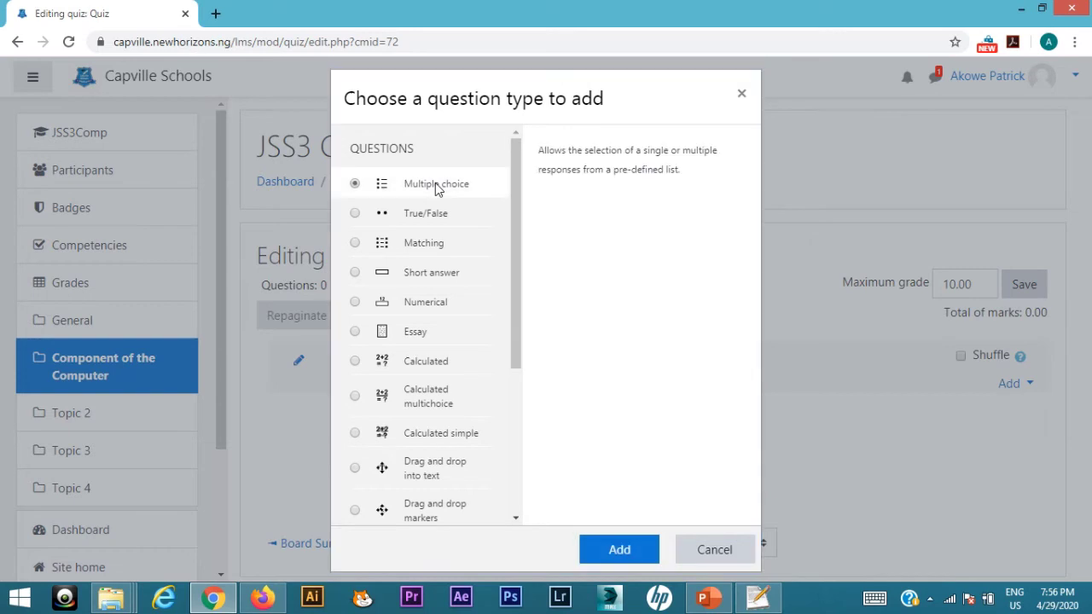
click(619, 552)
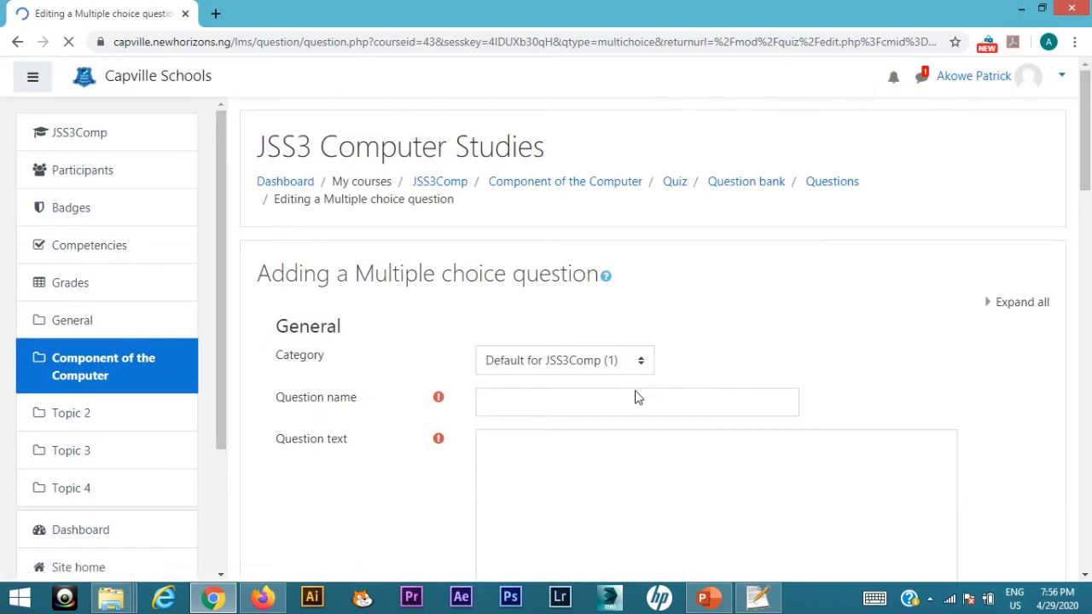
- Enter 'Component of the computer' as the question name and place the cursor in Question text
click(558, 401)
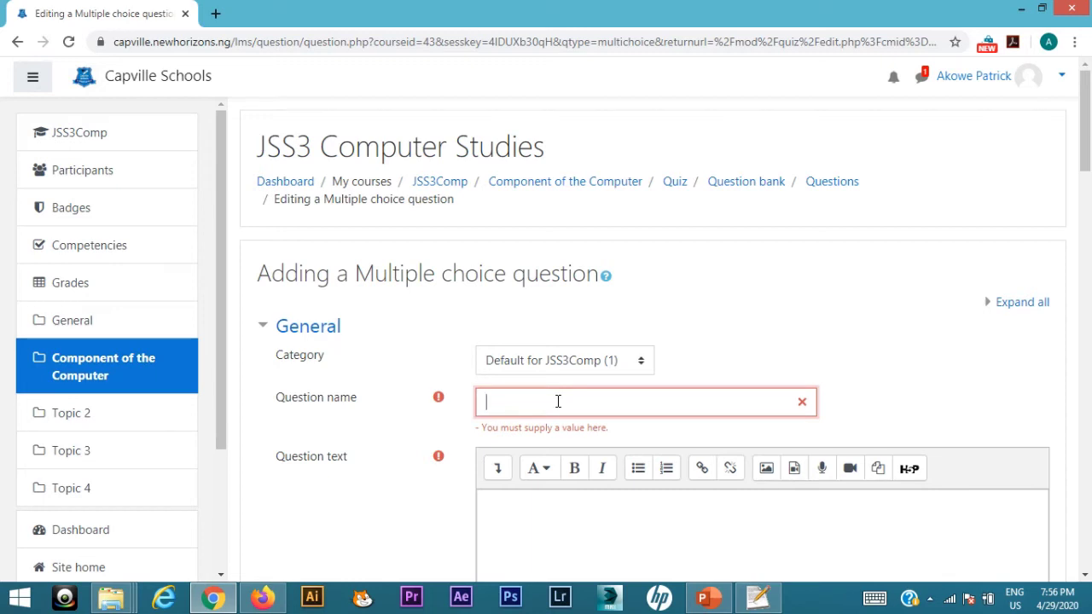
text(Componen)
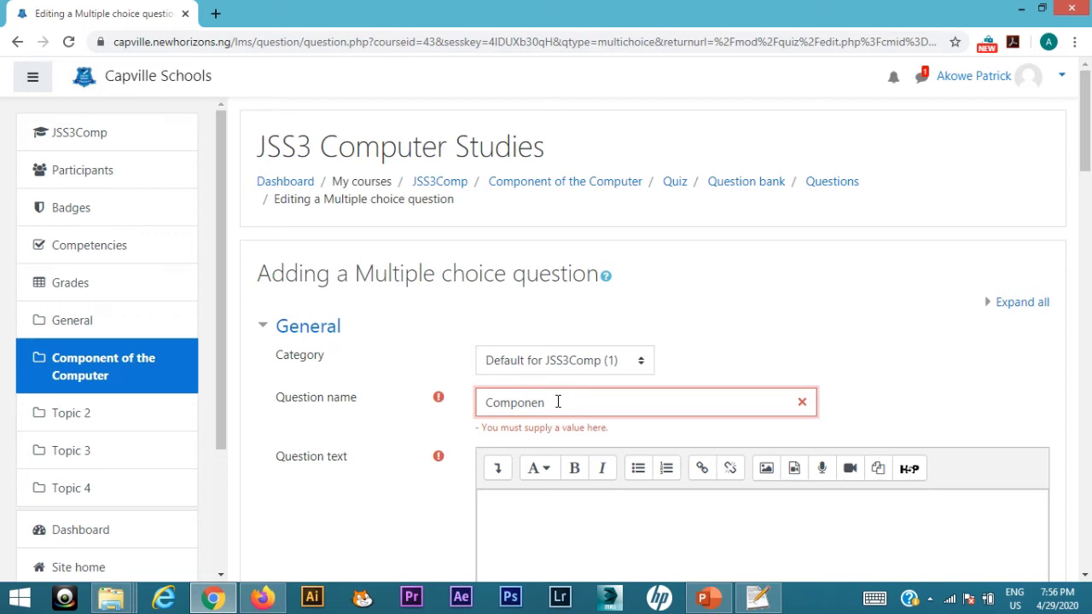
text(t of the computer)
scroll(435, 449, down, 2)
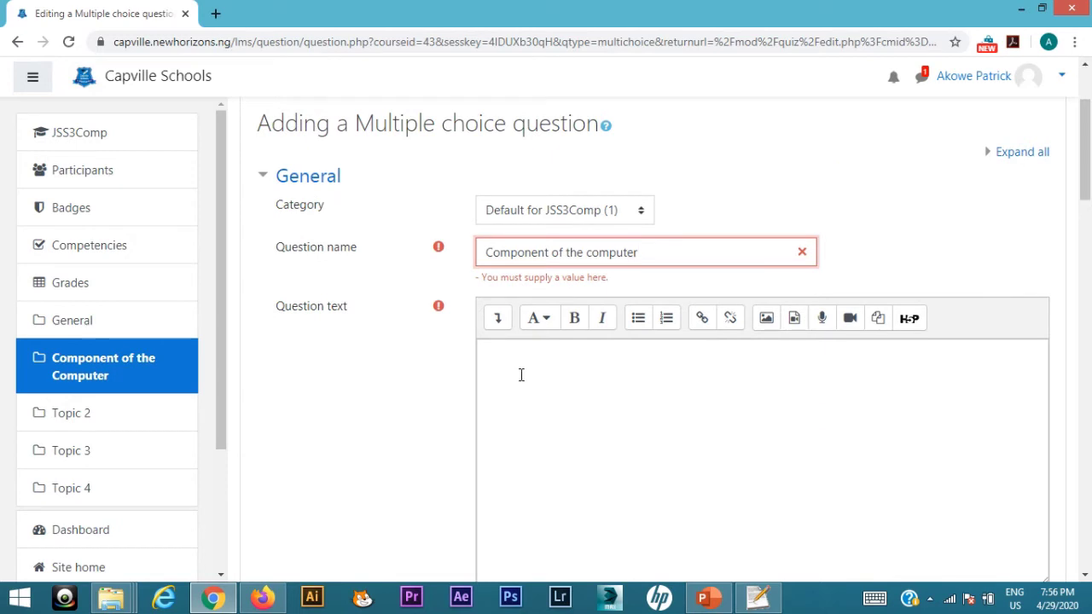
click(521, 374)
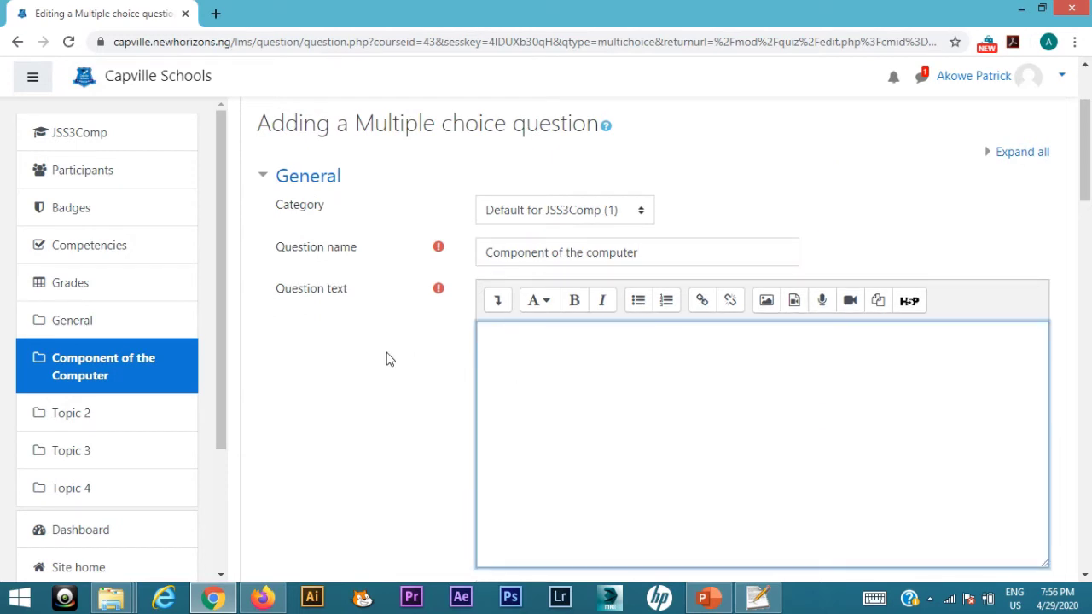
- Type 'Which of the following is NOT a component of the computer', correcting typos along the way
text(WHich)
key(BackSpace)
text(hich og the)
key(BackSpace)
key(BackSpace)
key(BackSpace)
key(BackSpace)
key(BackSpace)
key(BackSpace)
text(f the following oi)
text(f)
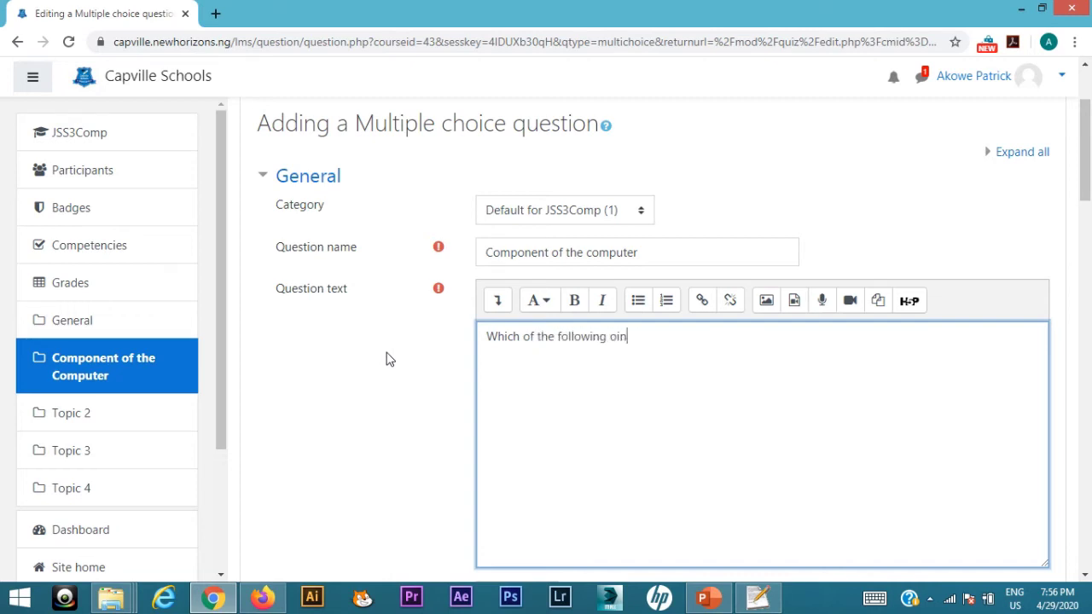
key(BackSpace)
key(BackSpace)
key(BackSpace)
text(s NOT a part of the)
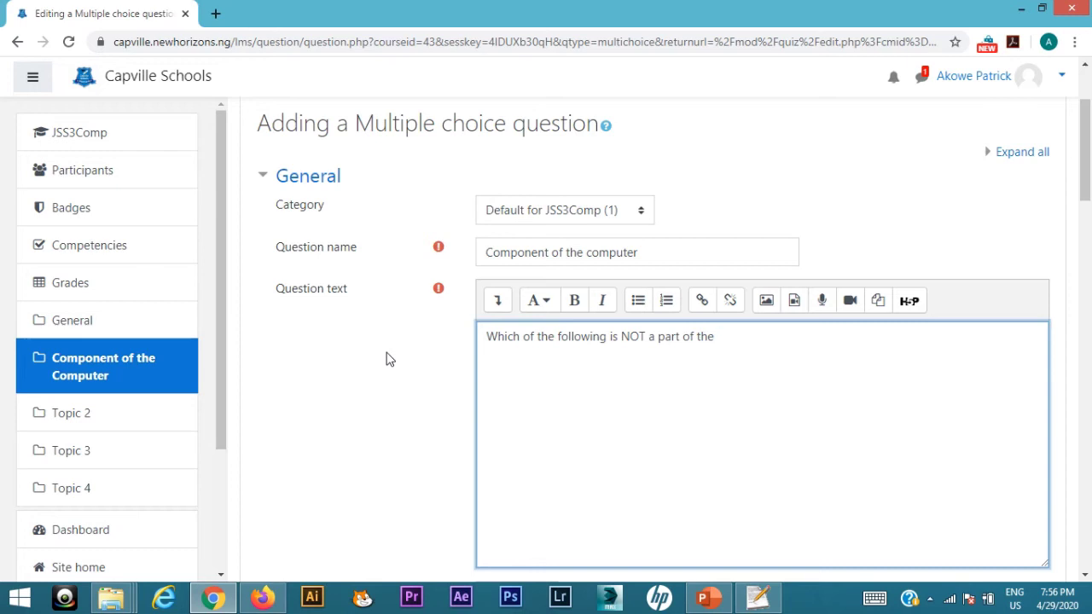
key(BackSpace)
key(BackSpace)
key(BackSpace)
key(BackSpace)
key(BackSpace)
key(BackSpace)
key(BackSpace)
key(BackSpace)
key(BackSpace)
key(BackSpace)
key(BackSpace)
key(BackSpace)
text(component of the comp)
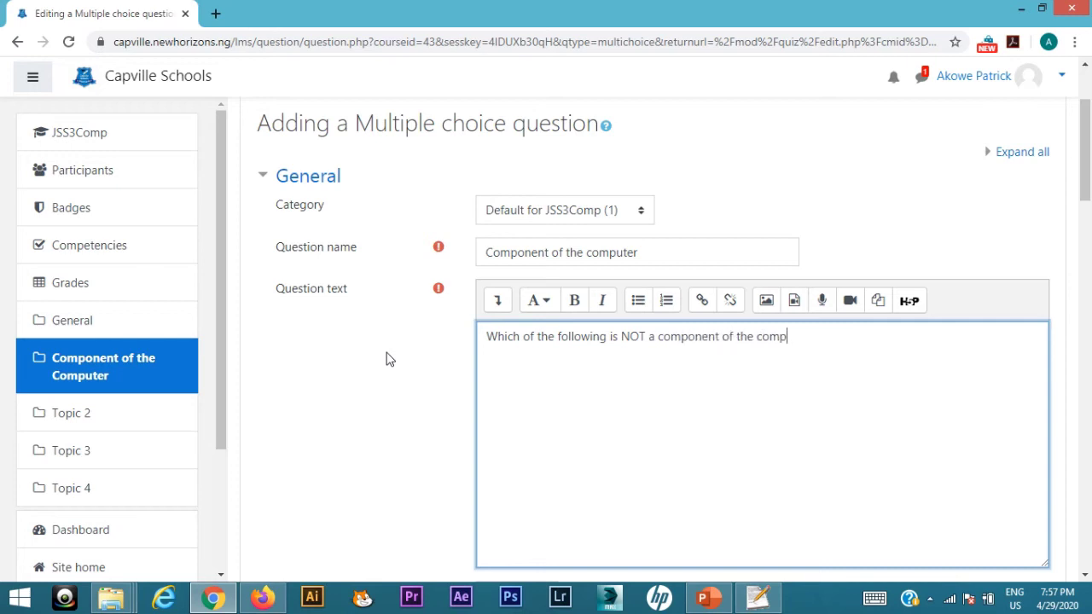
text(uter)
- Delete the word NOT and end the question with a question mark
double_click(633, 336)
key(BackSpace)
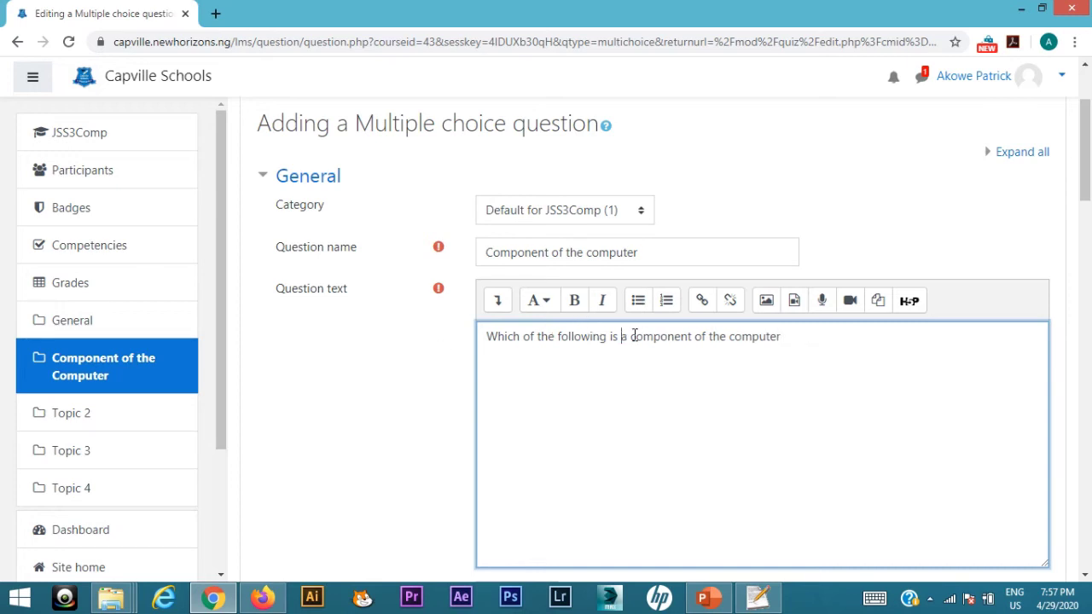
click(788, 339)
text(?)
scroll(407, 406, down, 2)
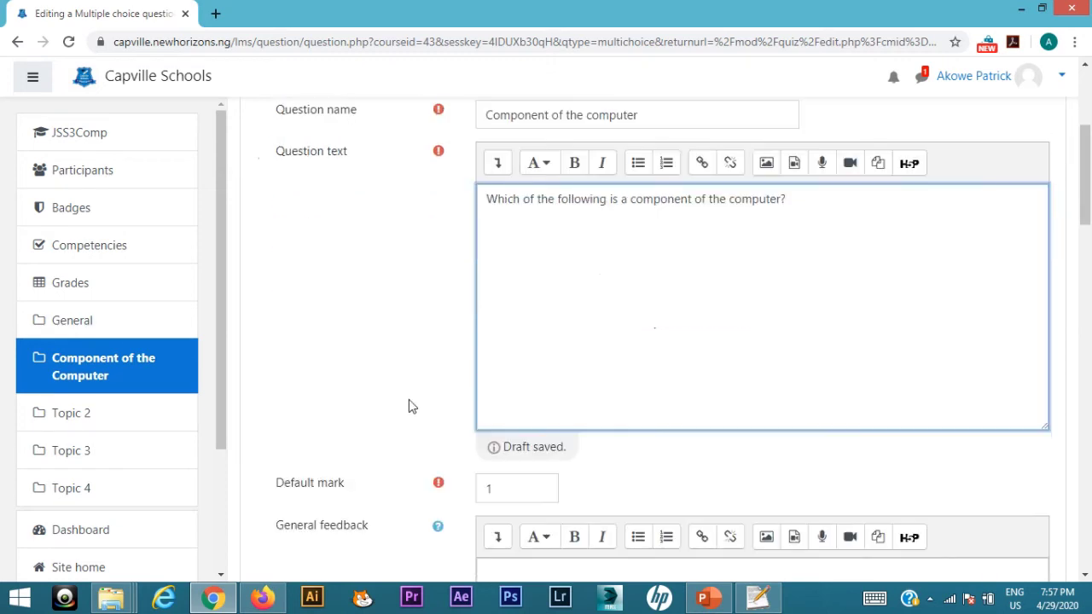
- Set 'Number the choices?' to 'A., B., C., ...', keeping one answer only
scroll(407, 406, down, 1)
scroll(409, 406, down, 3)
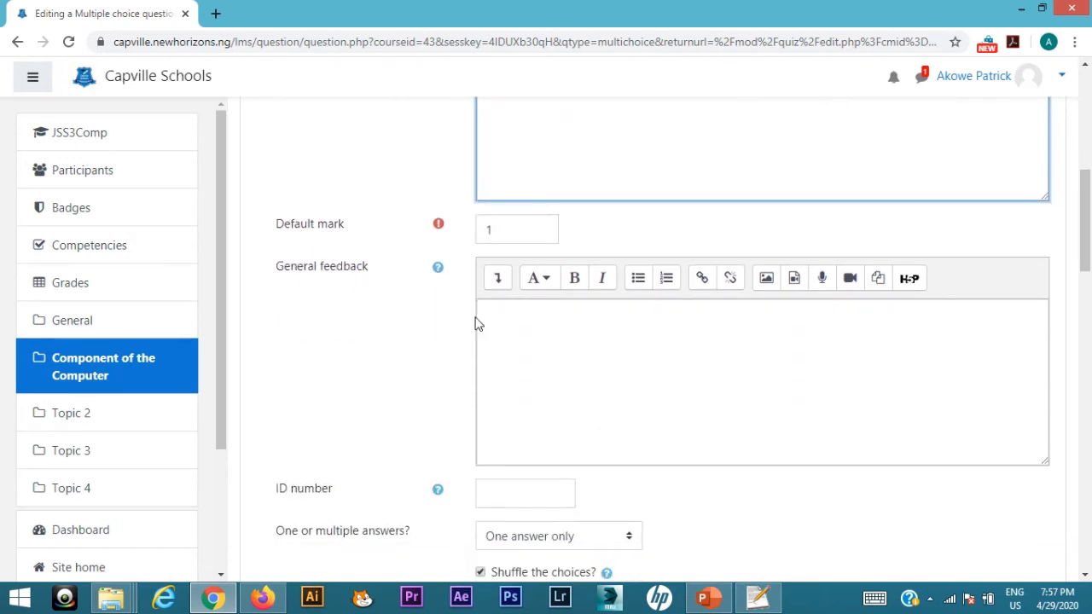
click(505, 330)
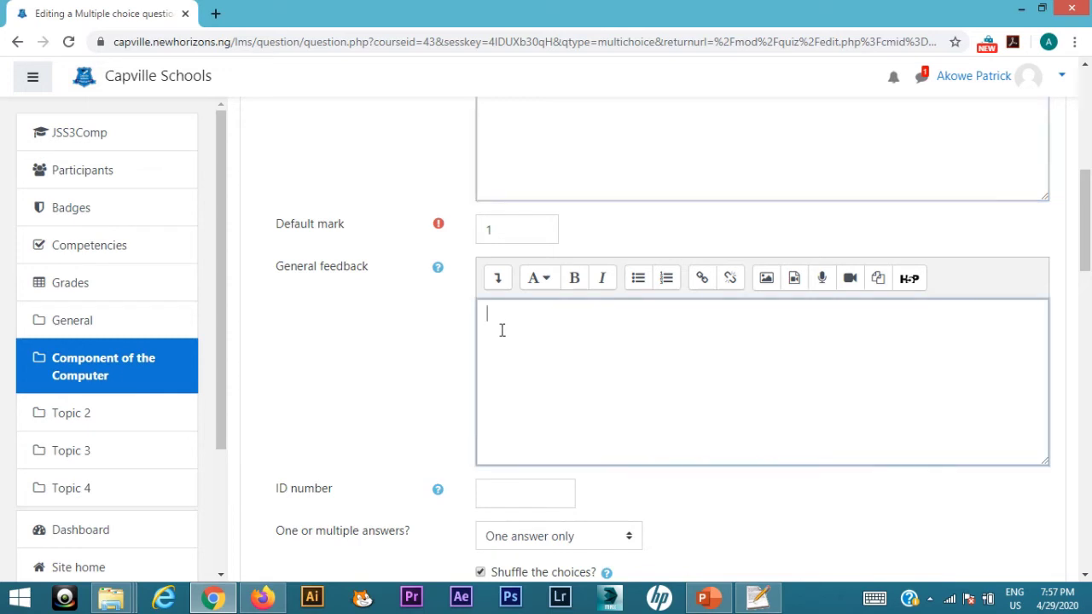
click(401, 350)
scroll(401, 350, down, 2)
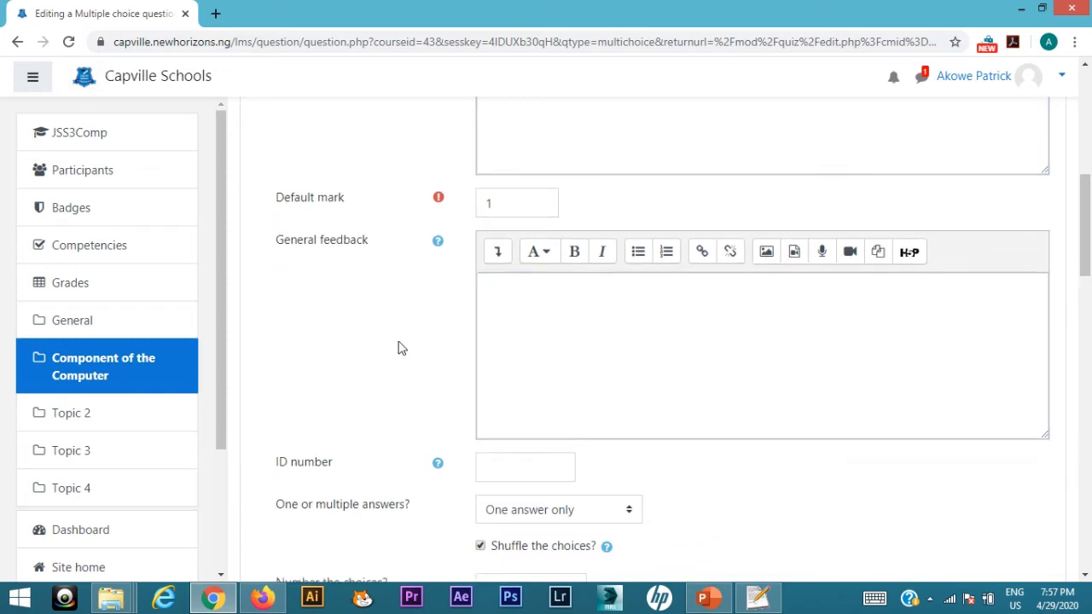
scroll(401, 350, down, 1)
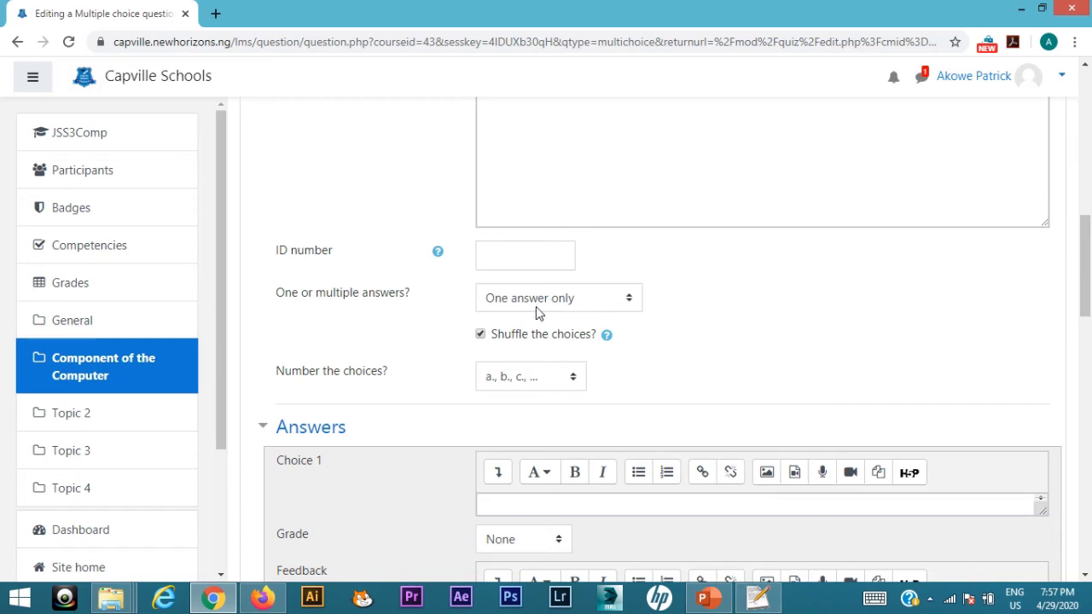
scroll(445, 399, down, 1)
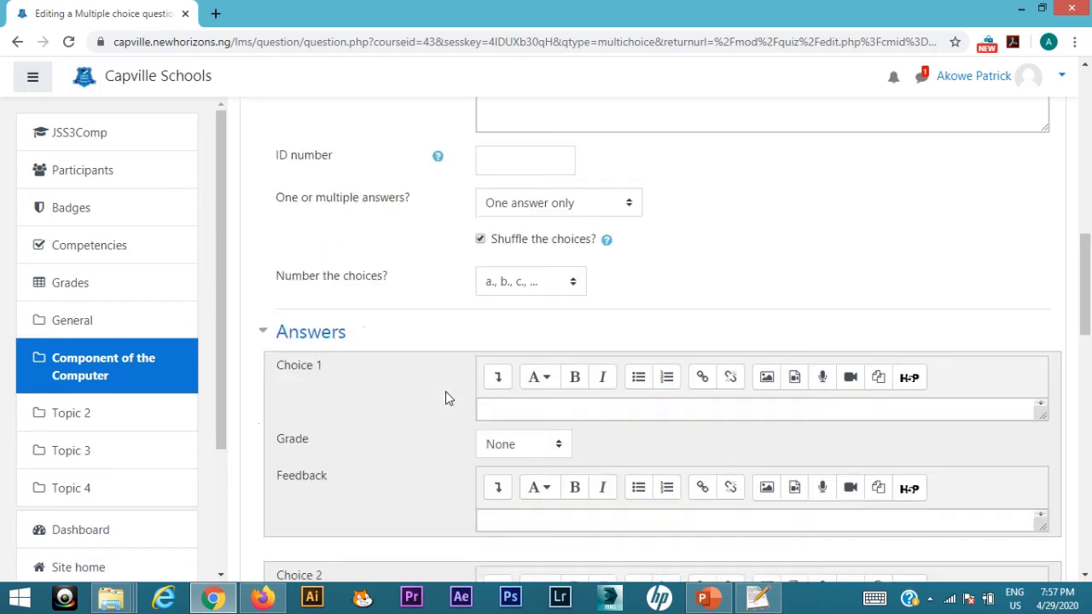
click(536, 253)
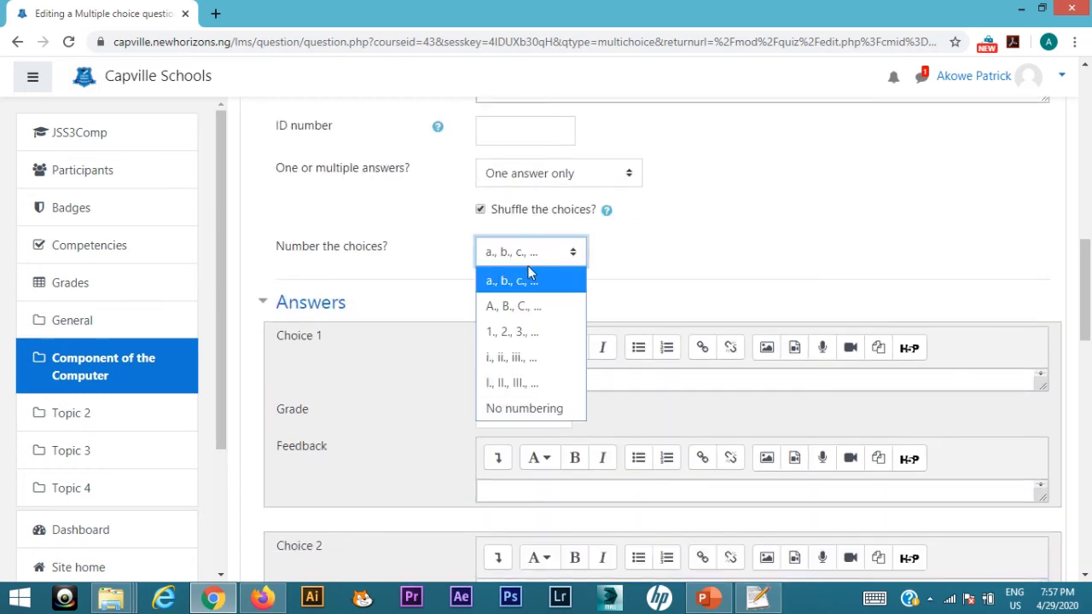
click(529, 307)
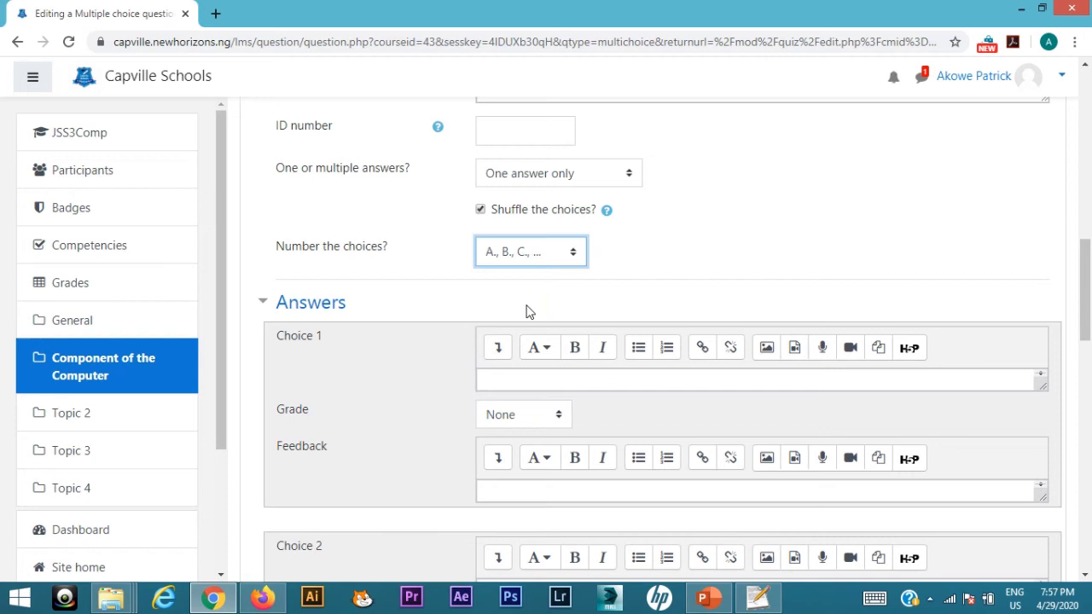
scroll(433, 275, down, 1)
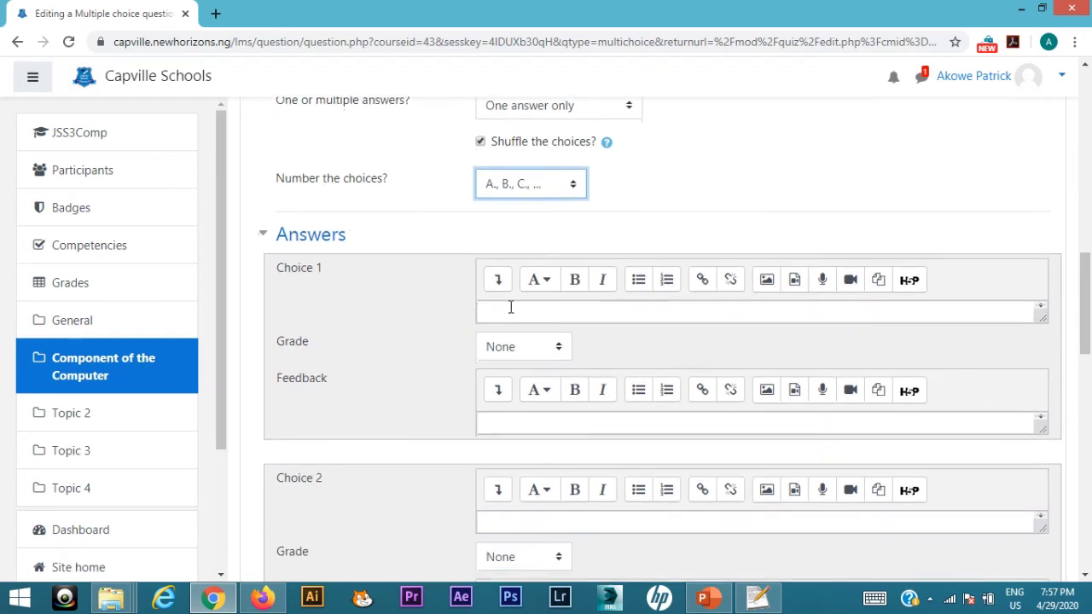
- Enter 'Hardware' as answer Choice 1 and give it a 100% grade
click(509, 309)
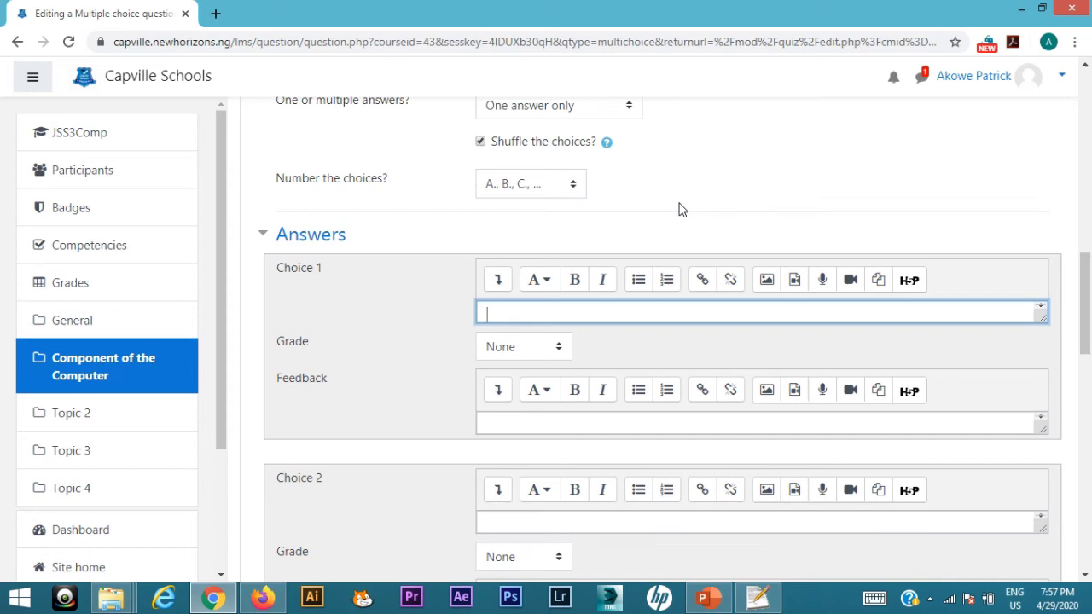
text(Hardware)
click(515, 348)
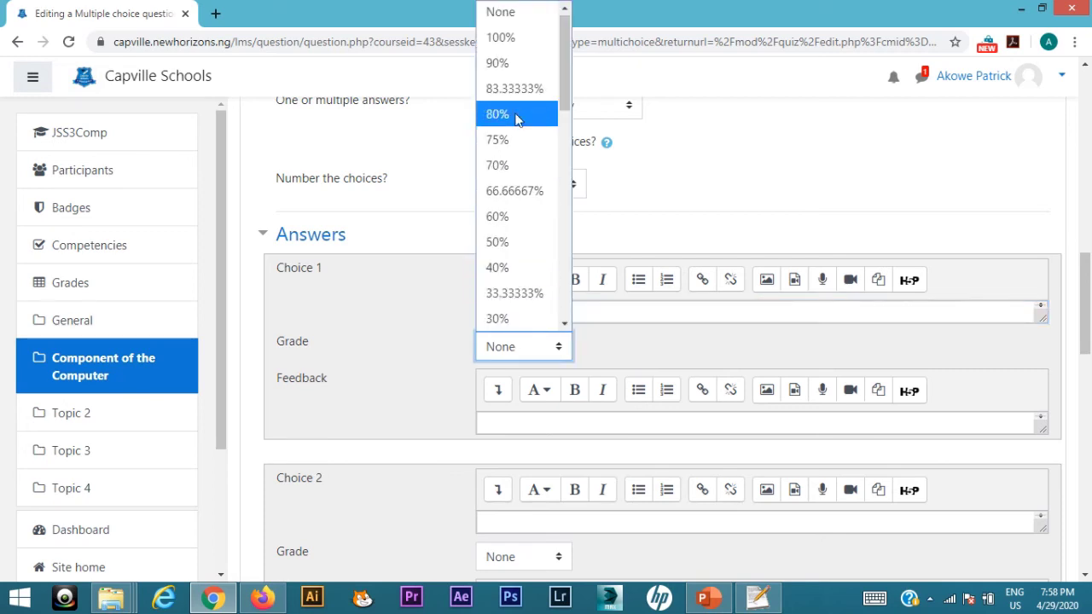
click(519, 48)
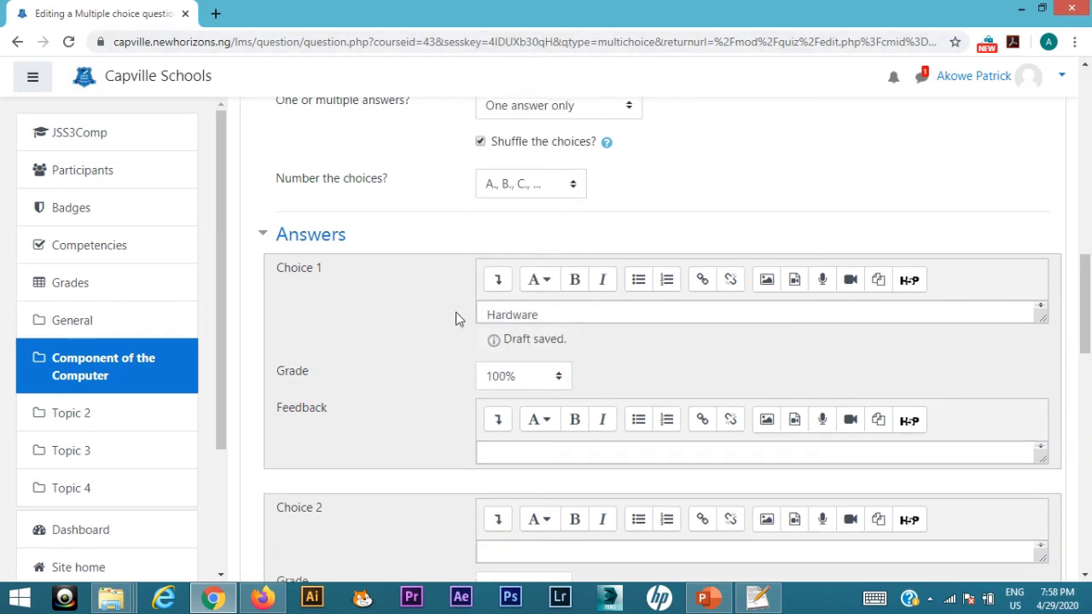
scroll(455, 307, down, 3)
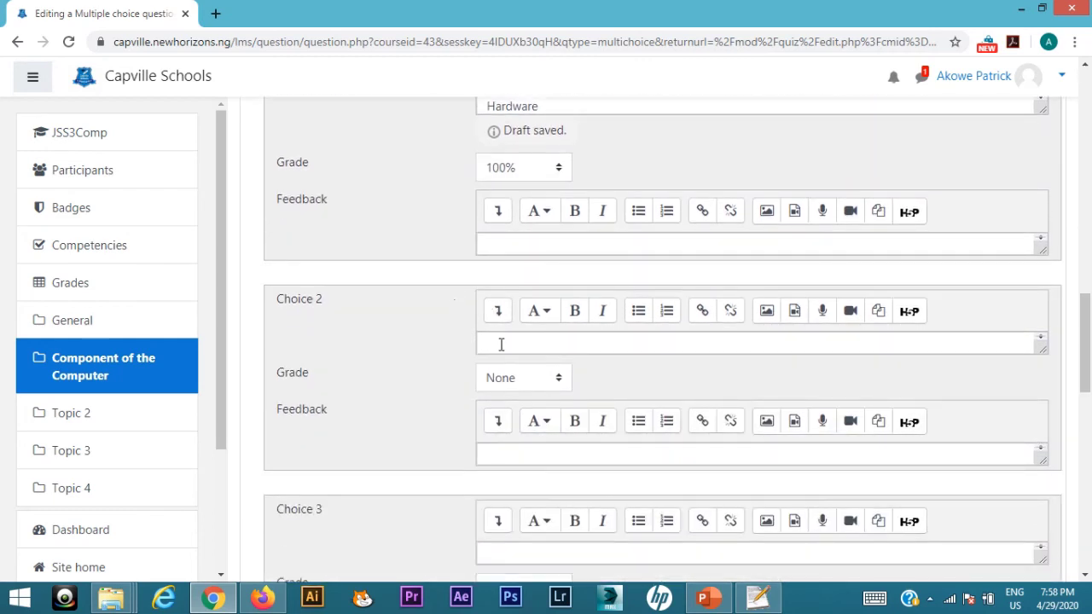
- Enter 'Malware' as Choice 2 and 'Computer' as Choice 3, leaving grades at None
click(502, 352)
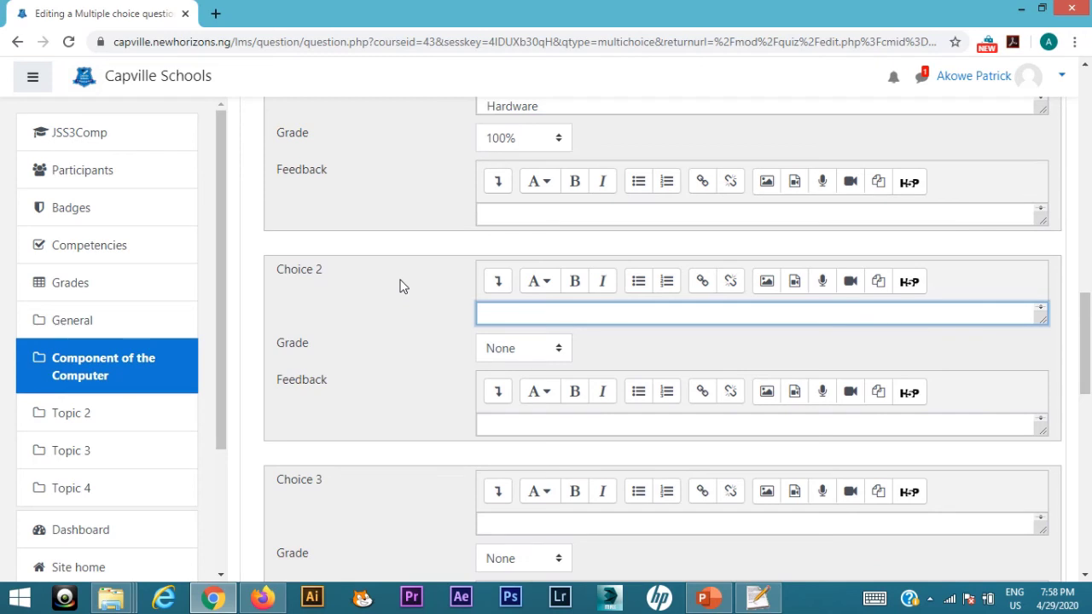
text(Malware)
scroll(445, 385, down, 2)
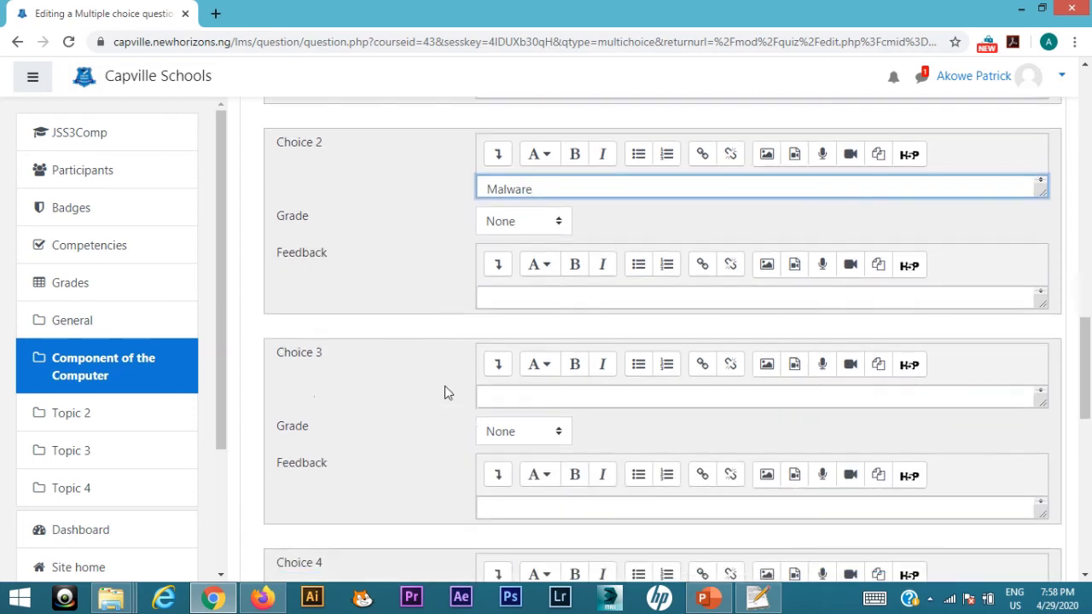
scroll(495, 349, down, 1)
click(502, 341)
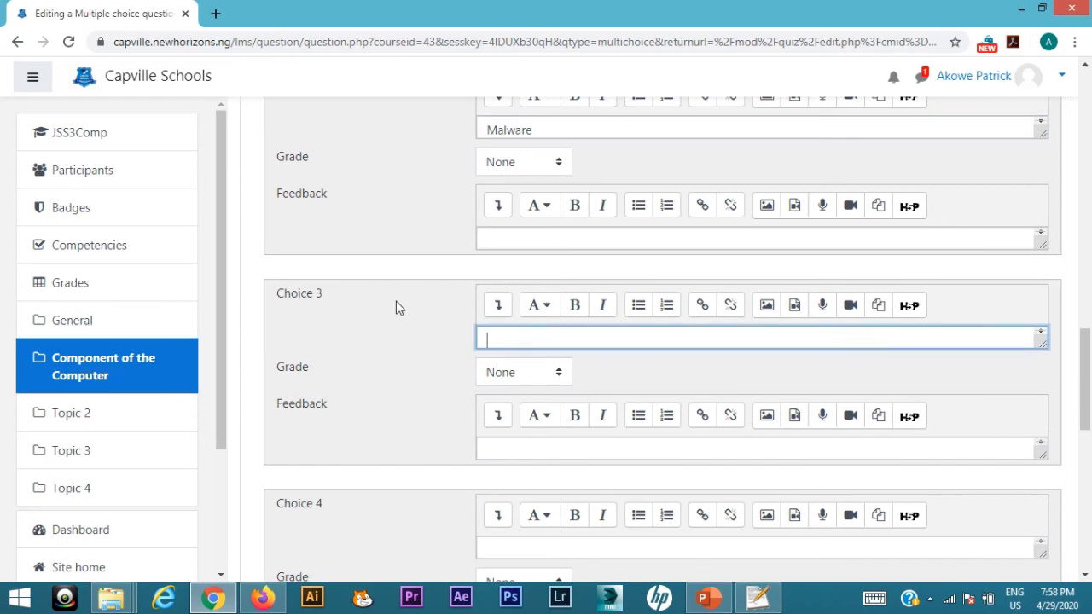
text(Computer)
click(387, 338)
scroll(386, 339, down, 2)
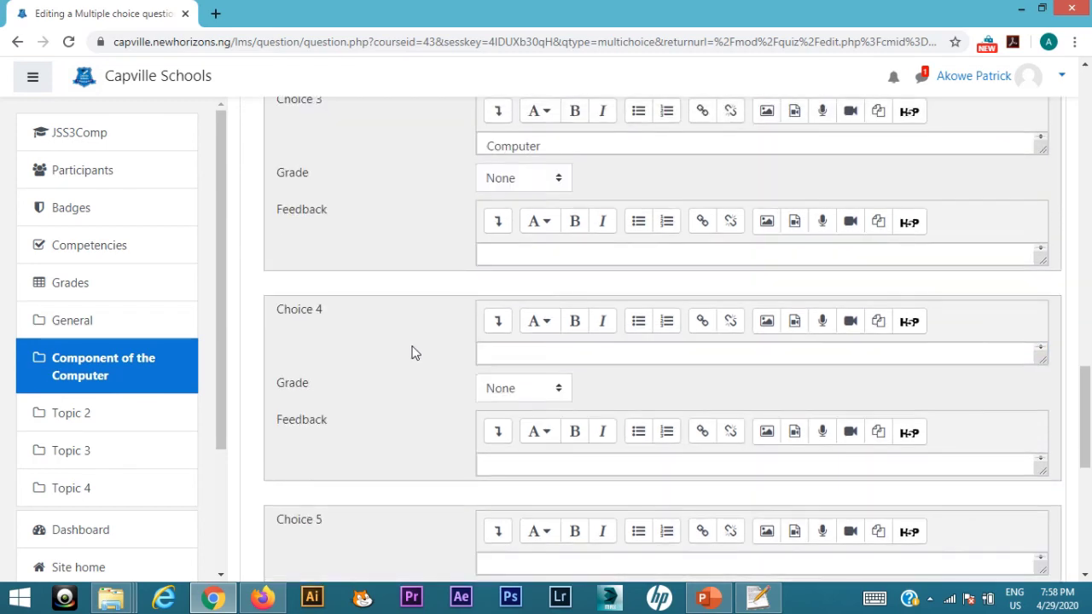
- Enter 'Computer ware' as Choice 4 and 'Threat ware' as Choice 5, both ungraded
click(507, 353)
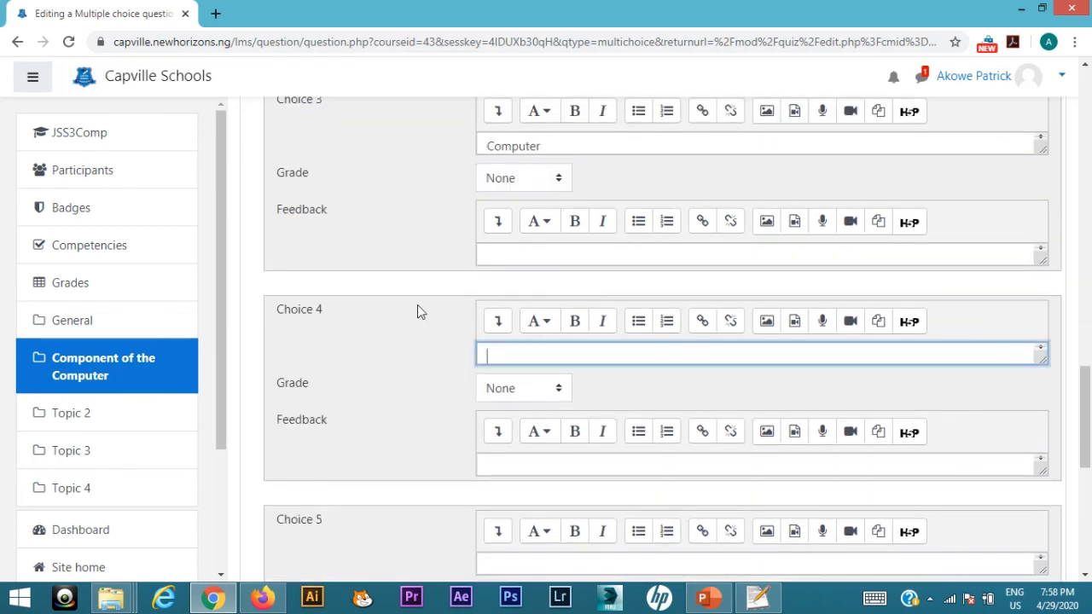
text(M)
key(BackSpace)
text(Computer ware)
scroll(427, 376, down, 2)
click(501, 394)
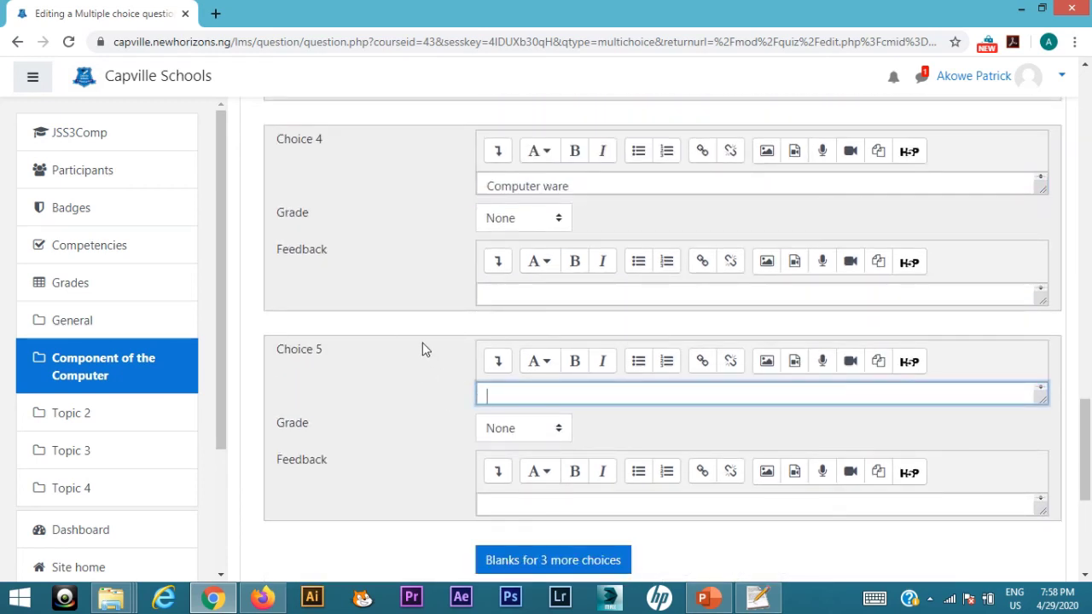
text(Threat ware)
scroll(422, 443, down, 3)
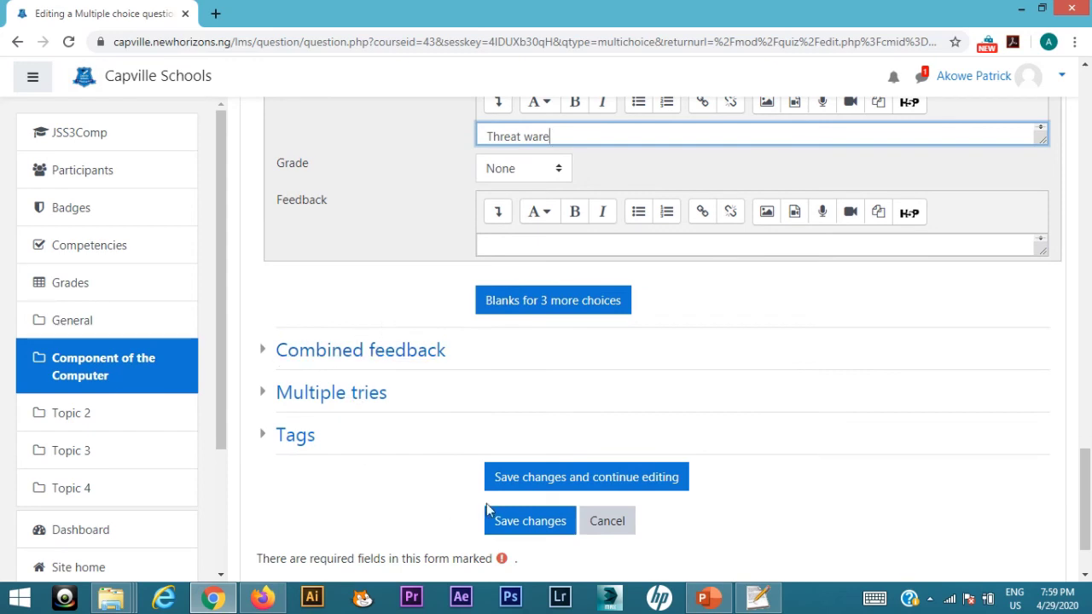
- Save the 'Component of the computer' question, preview its five options, then close the preview
click(521, 520)
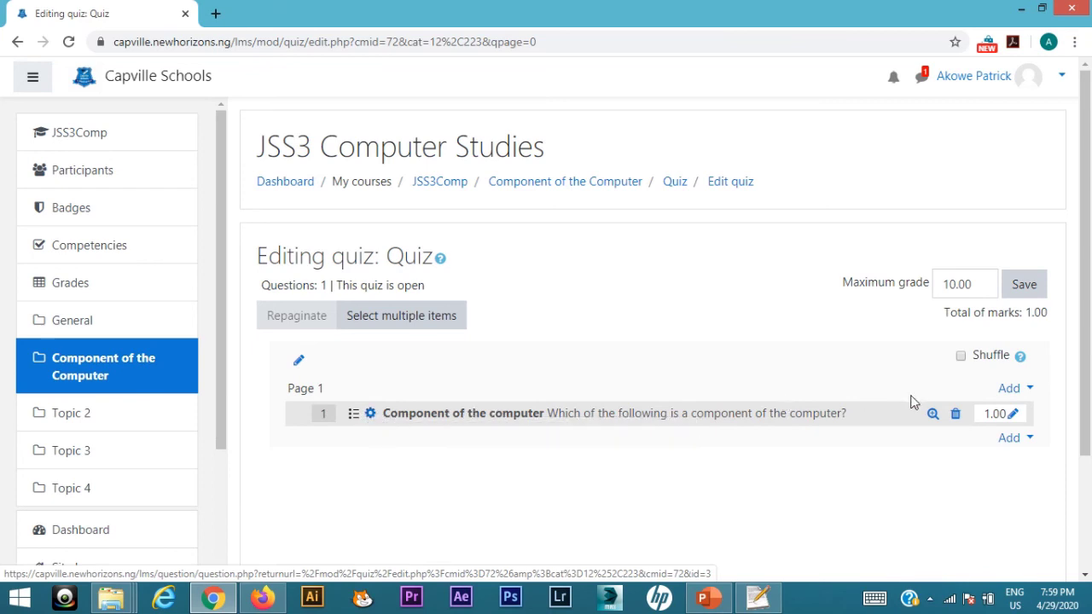
click(932, 416)
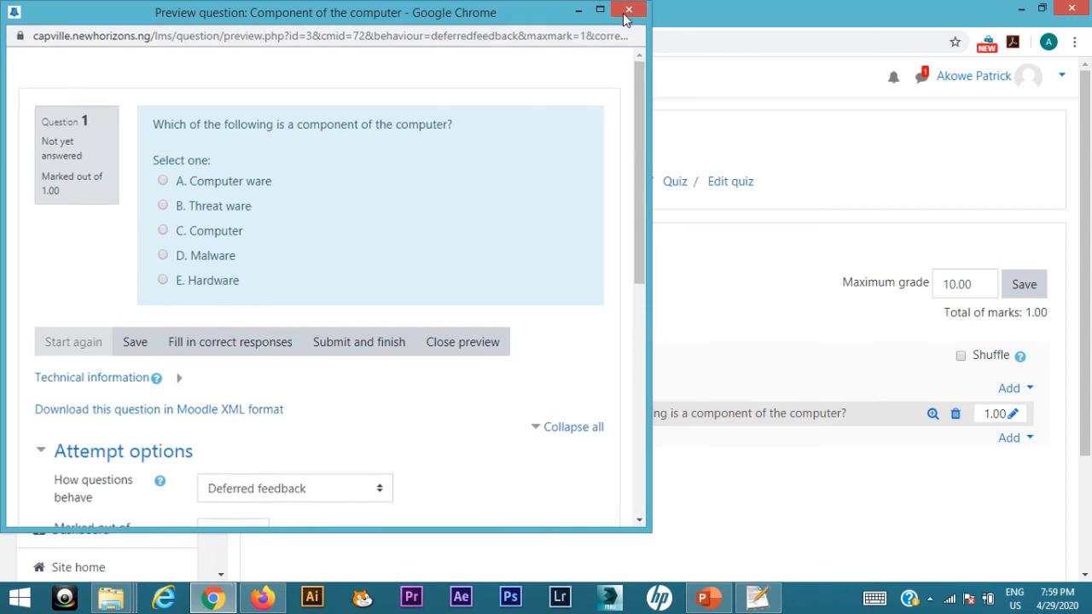
click(628, 11)
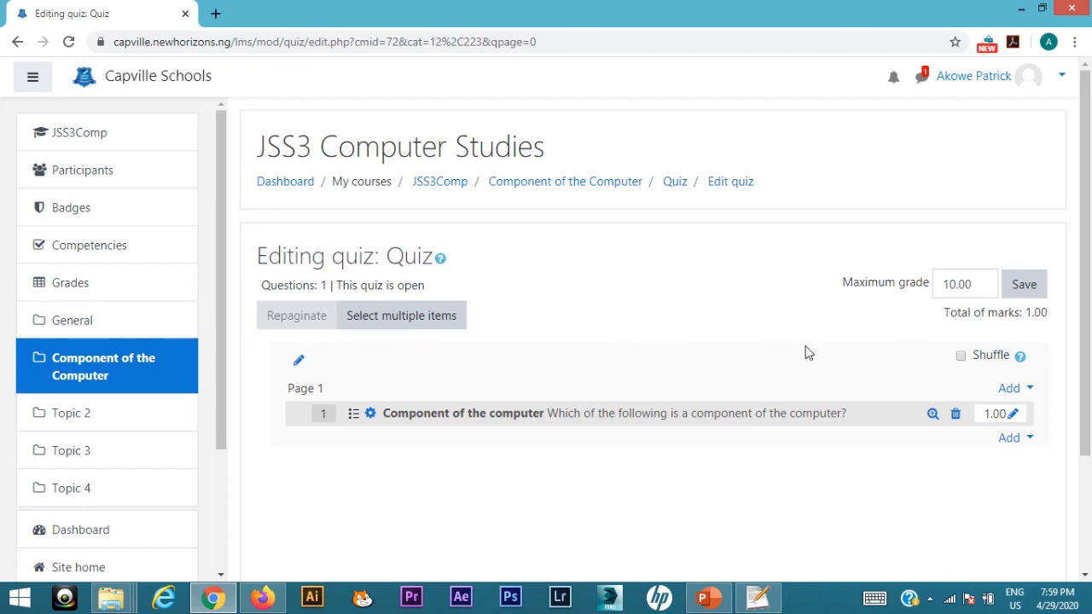
- Save the quiz's maximum grade and go back to the JSS3Comp course page
scroll(778, 360, down, 2)
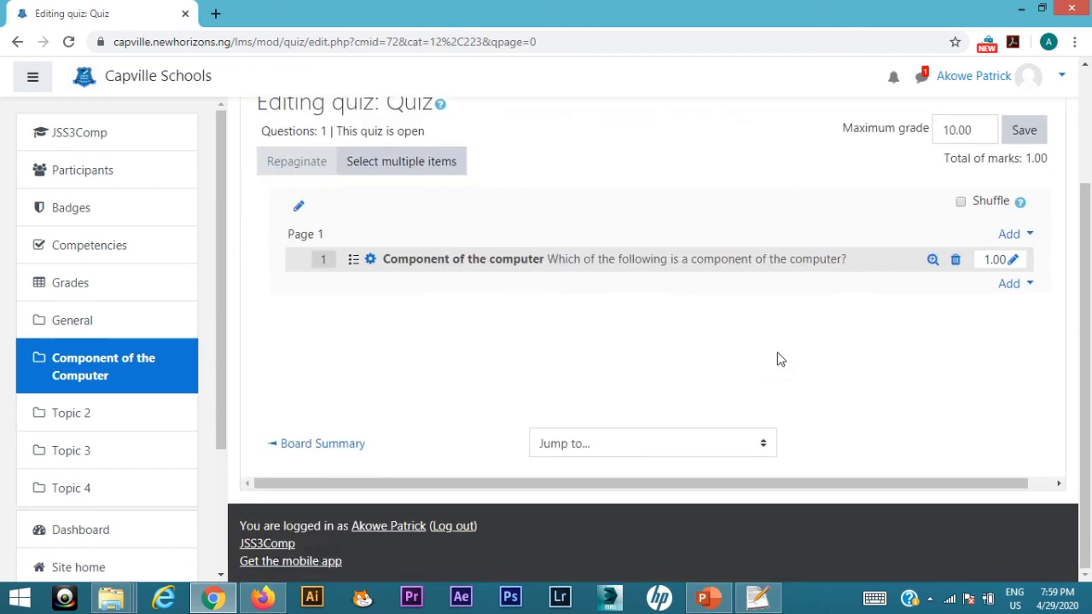
click(1027, 135)
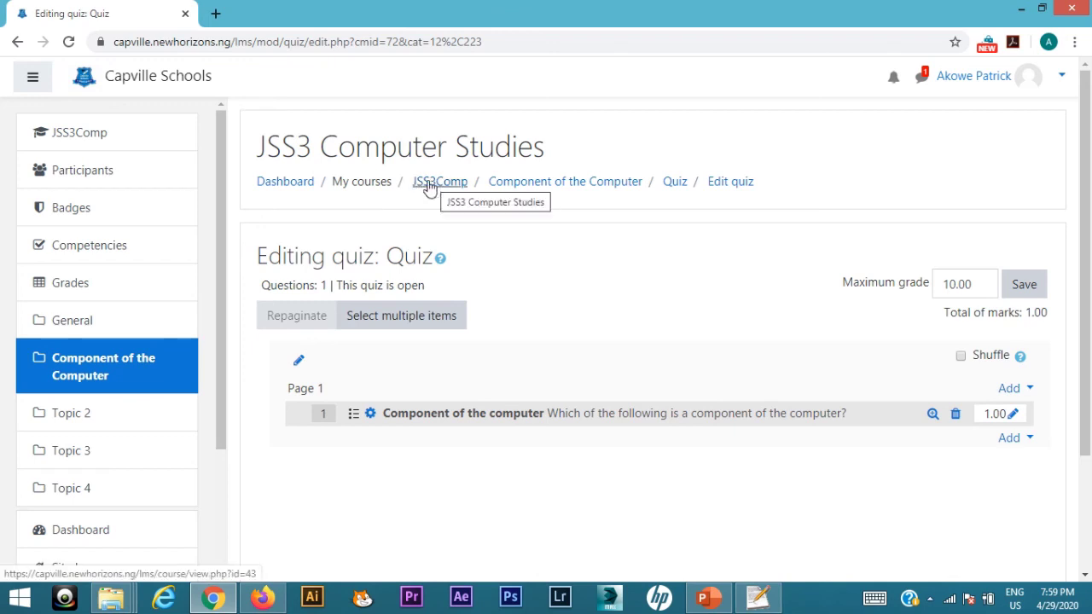
click(430, 187)
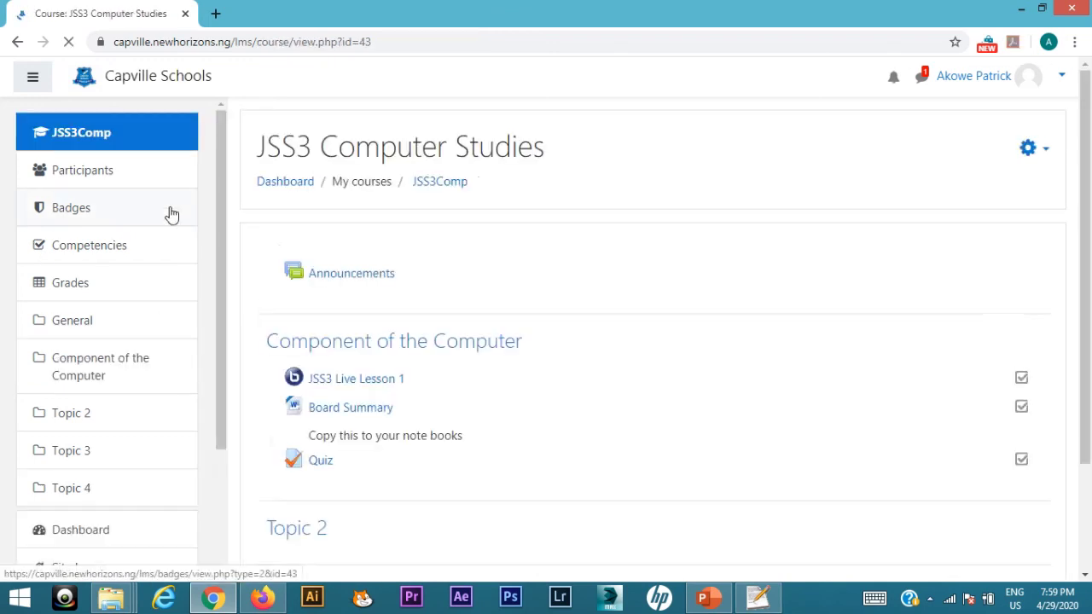